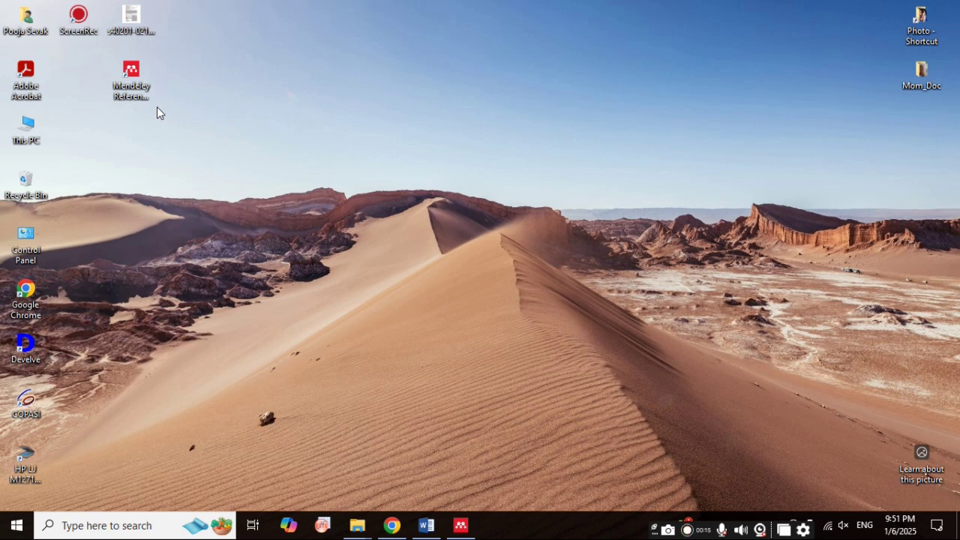
# Launch Mendeley Reference Manager and sign in by entering the account password
pyautogui.doubleClick(132, 73)
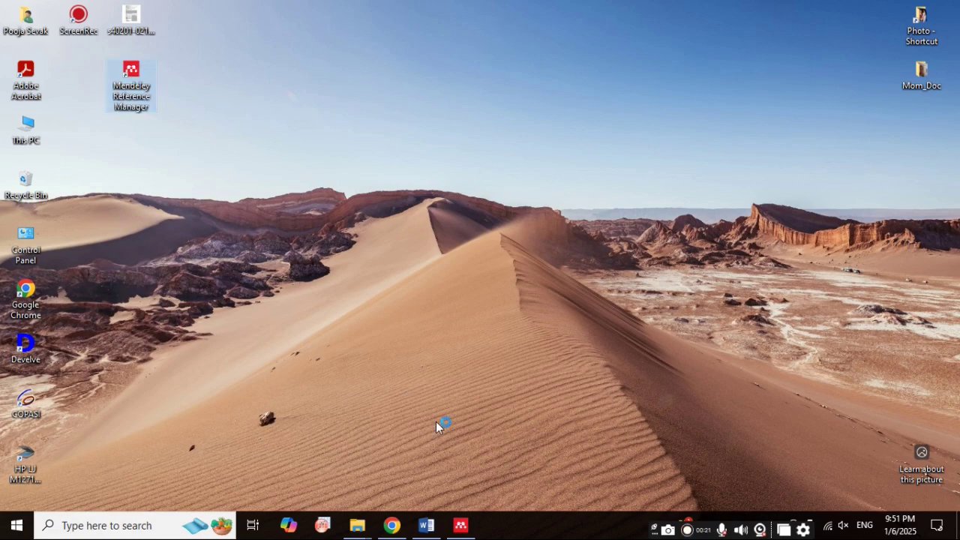
pyautogui.moveTo(457, 525)
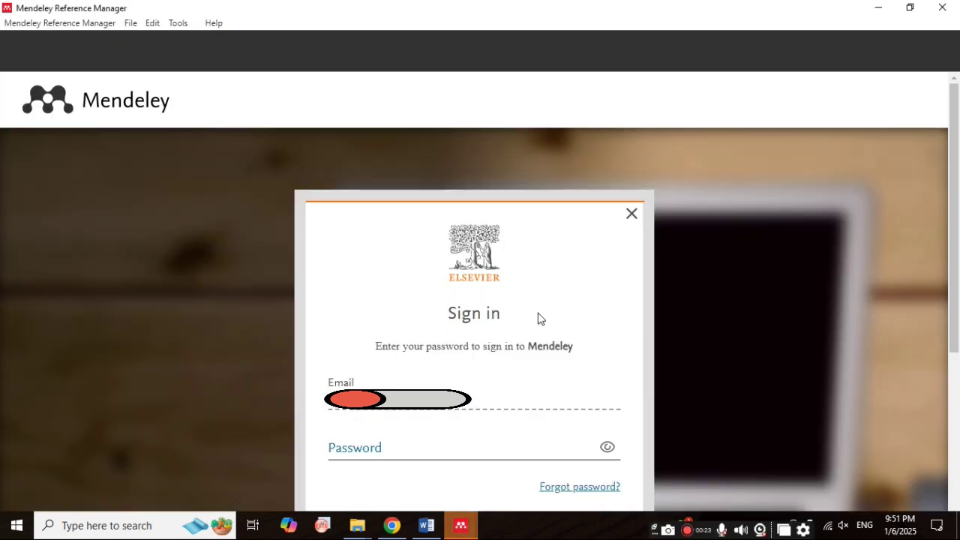
pyautogui.click(380, 442)
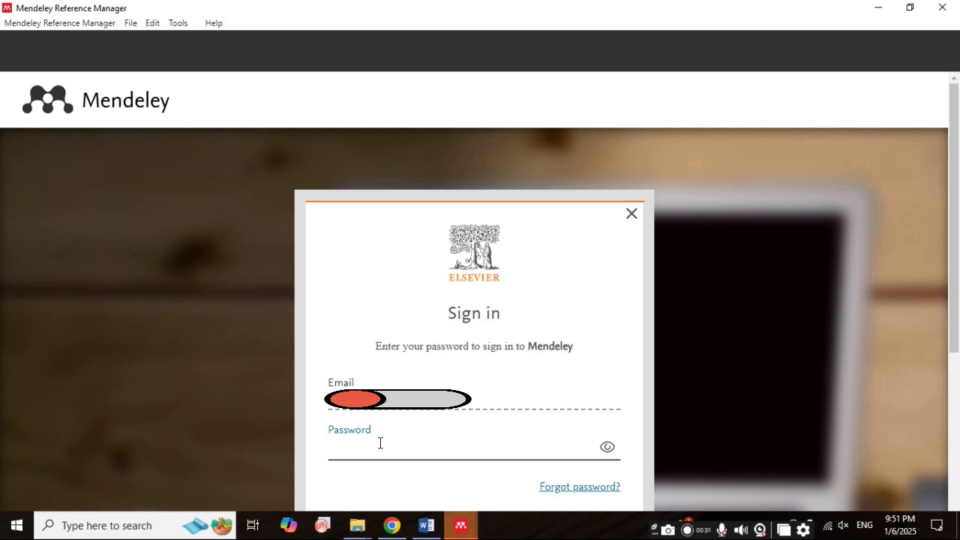
pyautogui.write('••••••••')
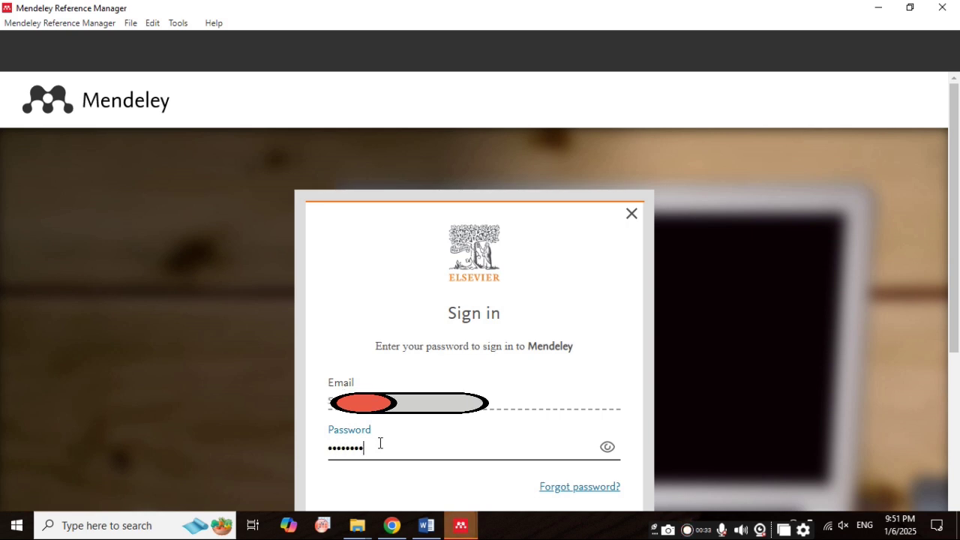
pyautogui.write('••••')
pyautogui.scroll(-3, 532, 457)
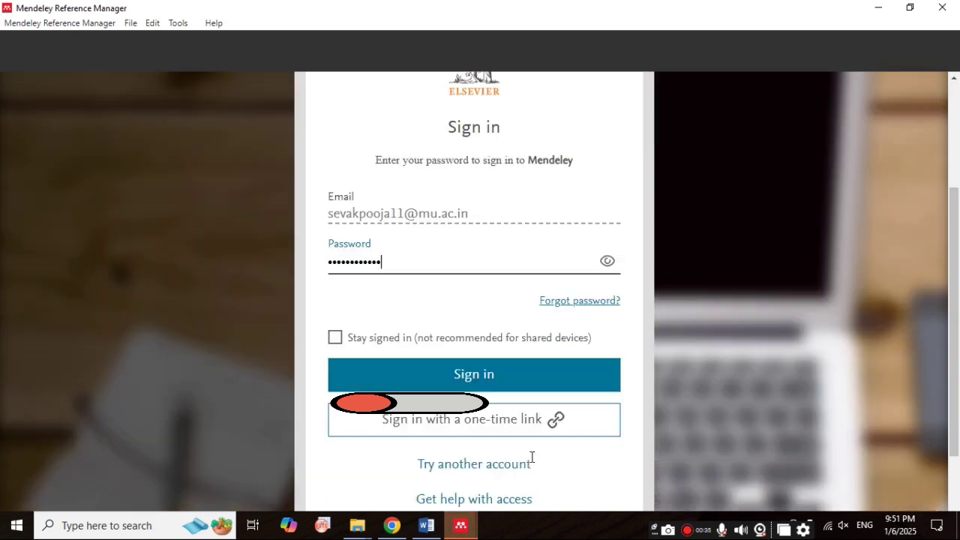
pyautogui.scroll(-2, 532, 457)
pyautogui.click(475, 232)
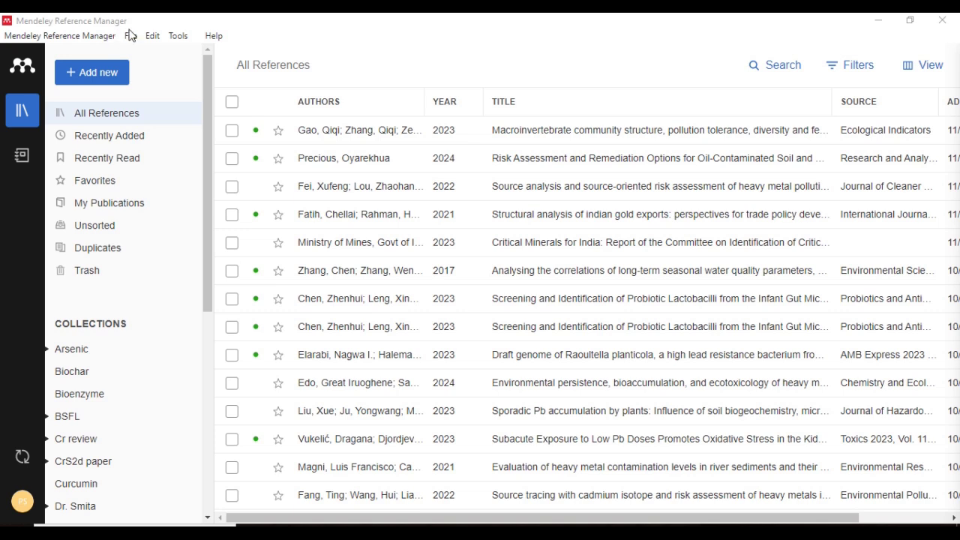
# View the Mendeley Cite for Microsoft Word installation page in the browser, and return to Mendeley Reference Manager
pyautogui.click(179, 39)
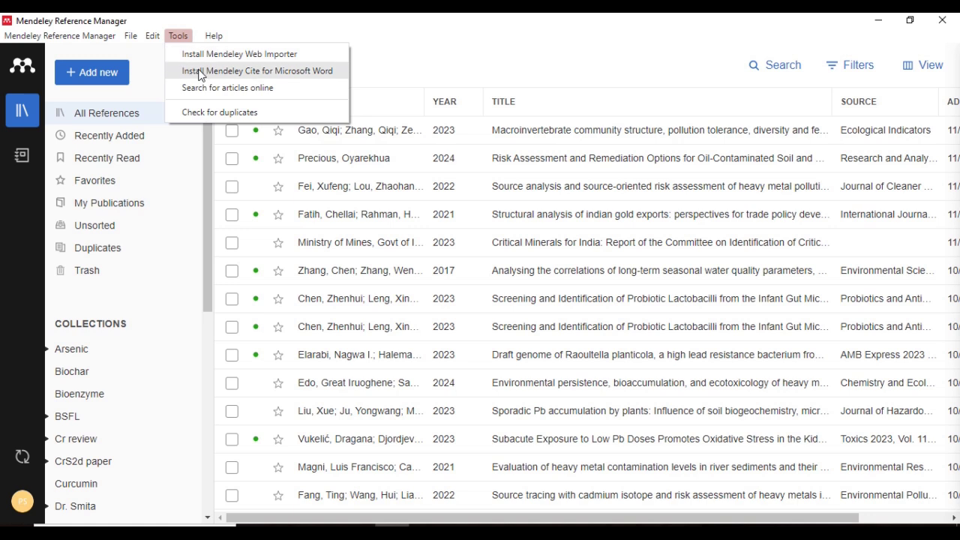
pyautogui.click(268, 78)
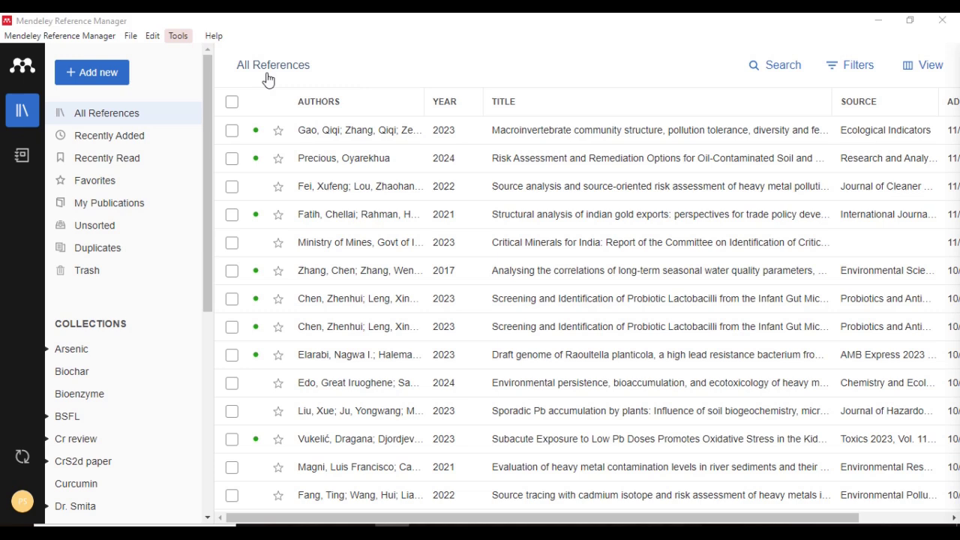
pyautogui.hotkey('alt', 'Tab')
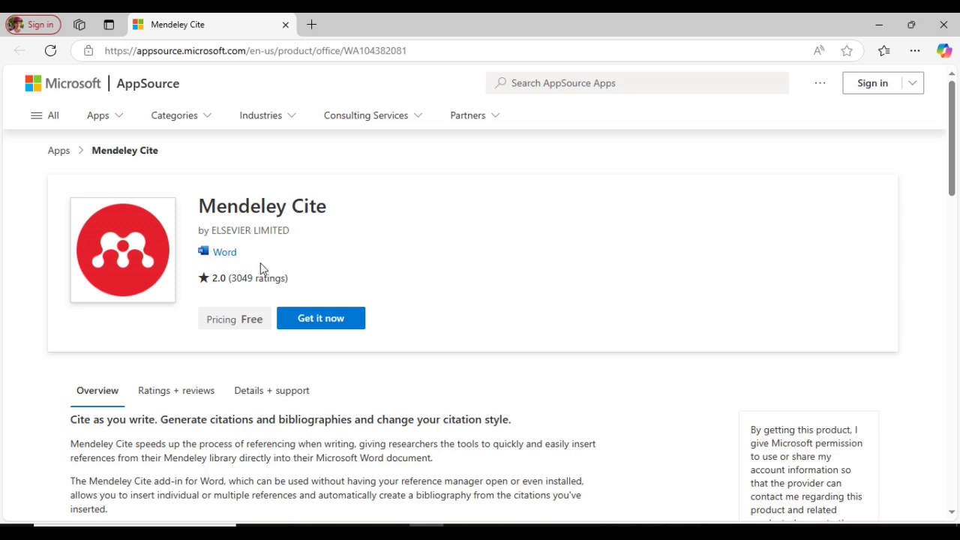
pyautogui.hotkey('alt', 'Tab')
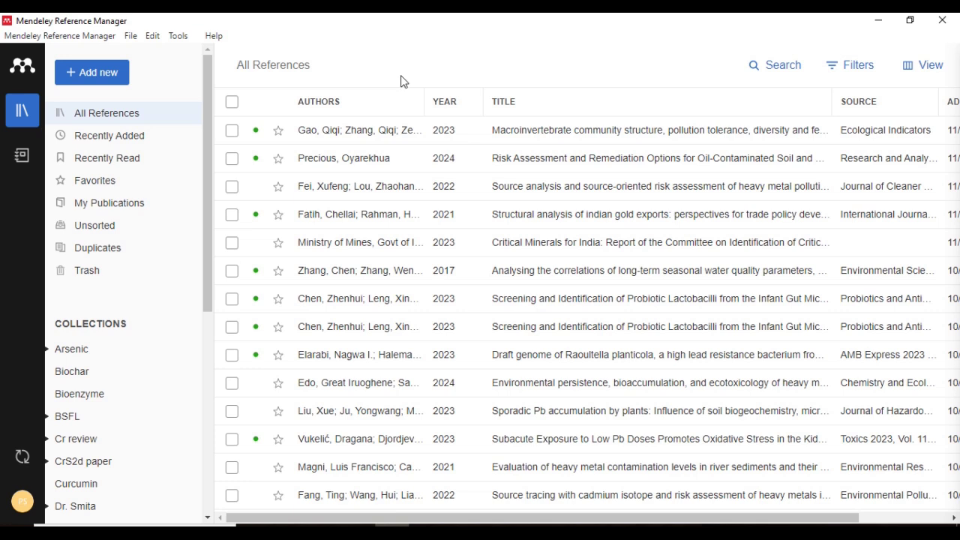
pyautogui.click(178, 36)
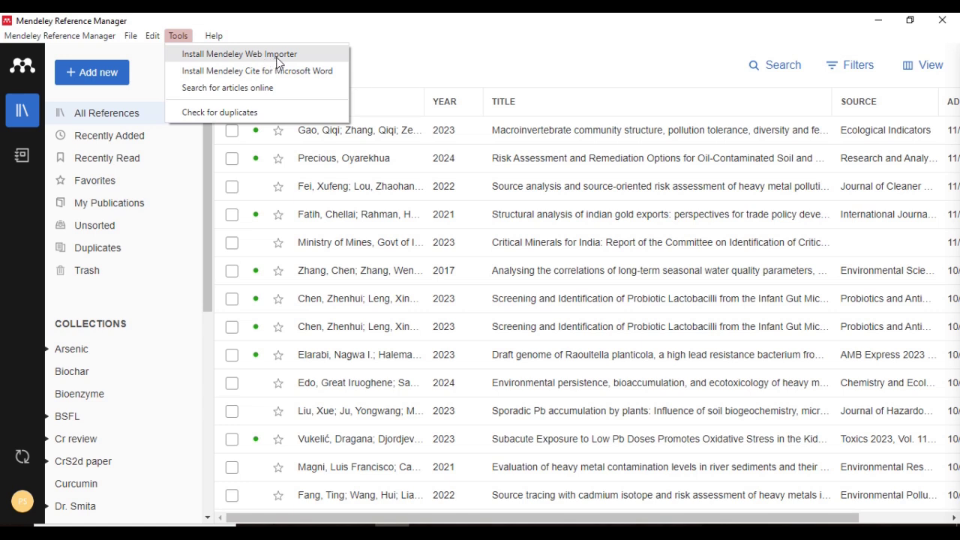
pyautogui.click(371, 58)
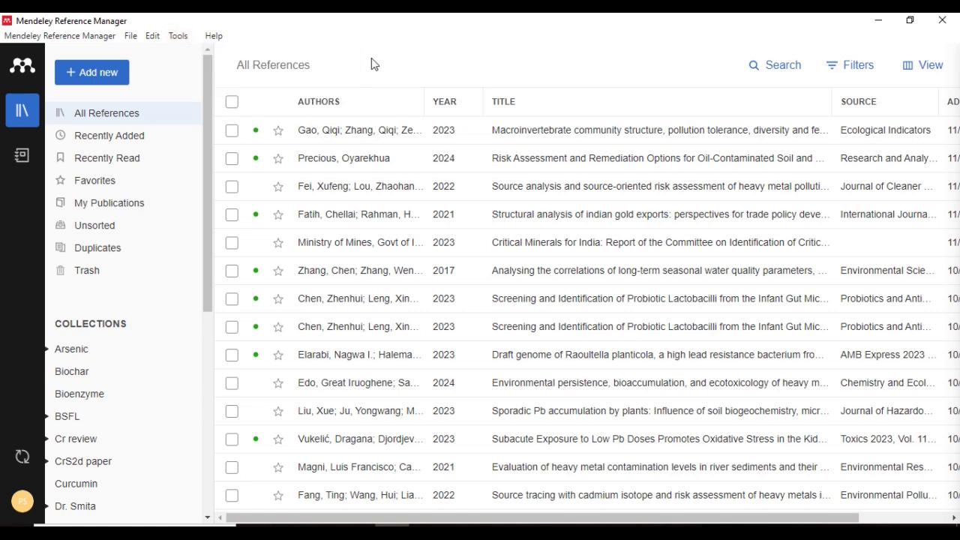
pyautogui.click(106, 81)
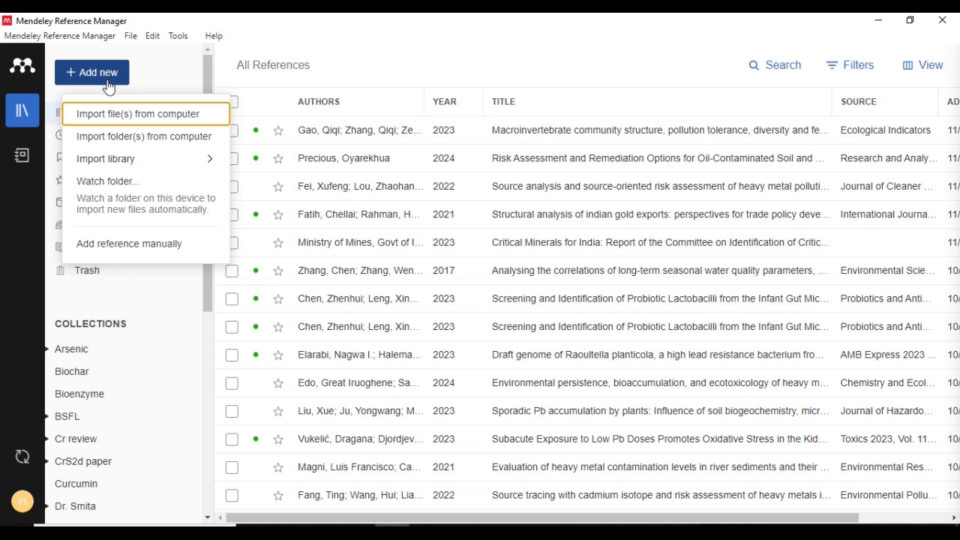
pyautogui.click(125, 137)
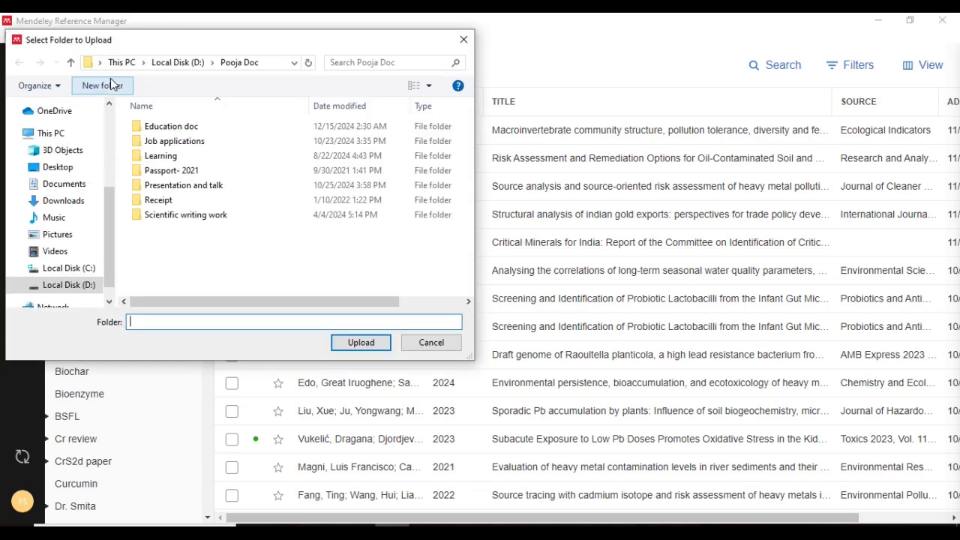
pyautogui.click(465, 48)
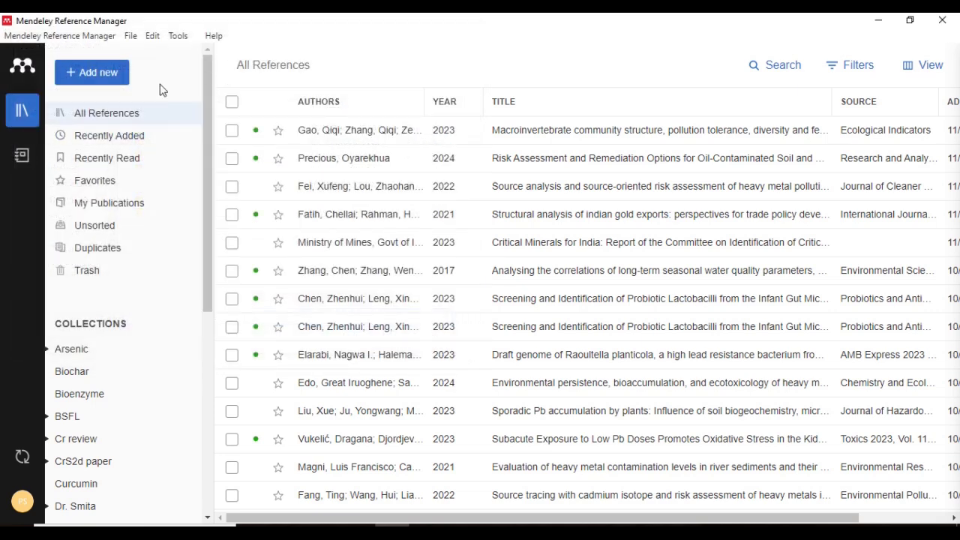
# Examine the manual reference entry form, including its reference types and bibliographic fields, and close it without adding an entry
pyautogui.click(116, 79)
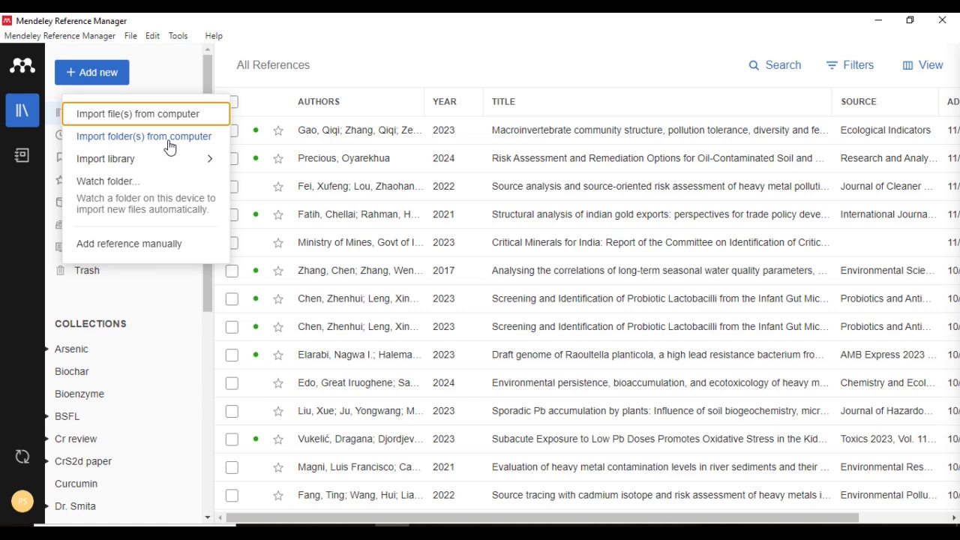
pyautogui.moveTo(154, 160)
pyautogui.click(136, 251)
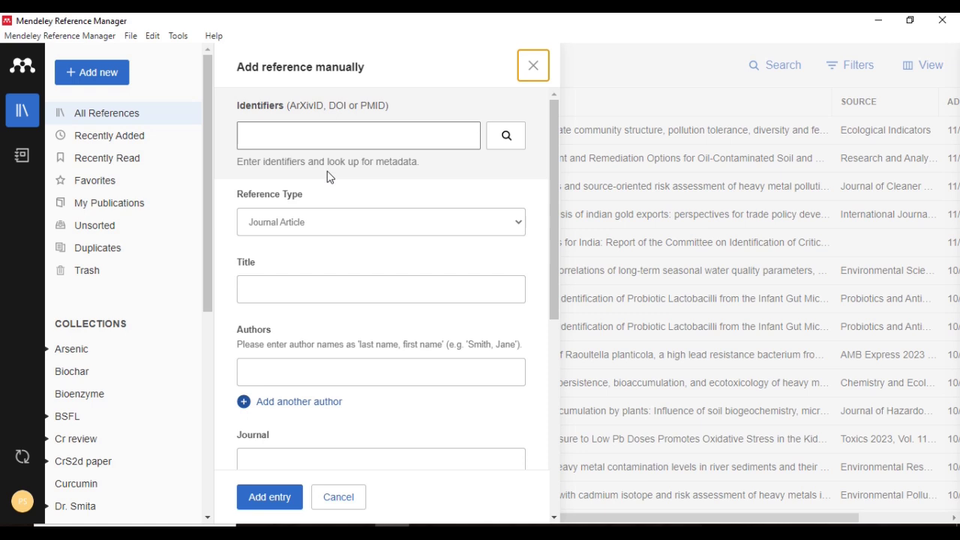
pyautogui.scroll(-2, 299, 231)
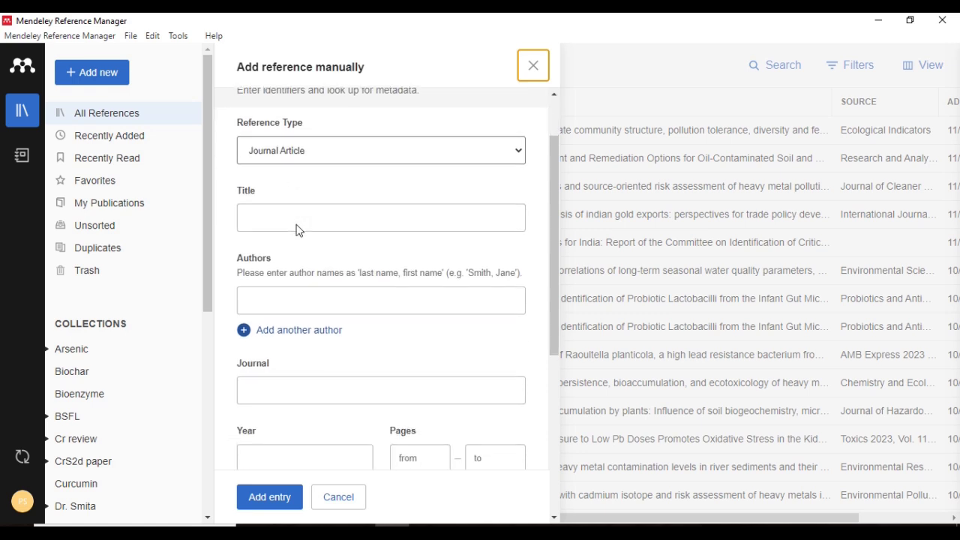
pyautogui.click(312, 160)
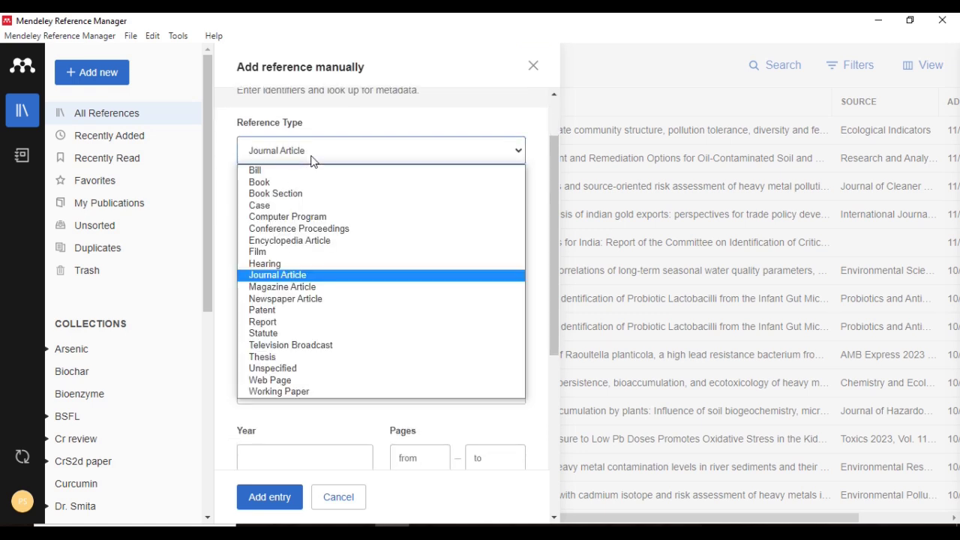
pyautogui.click(371, 137)
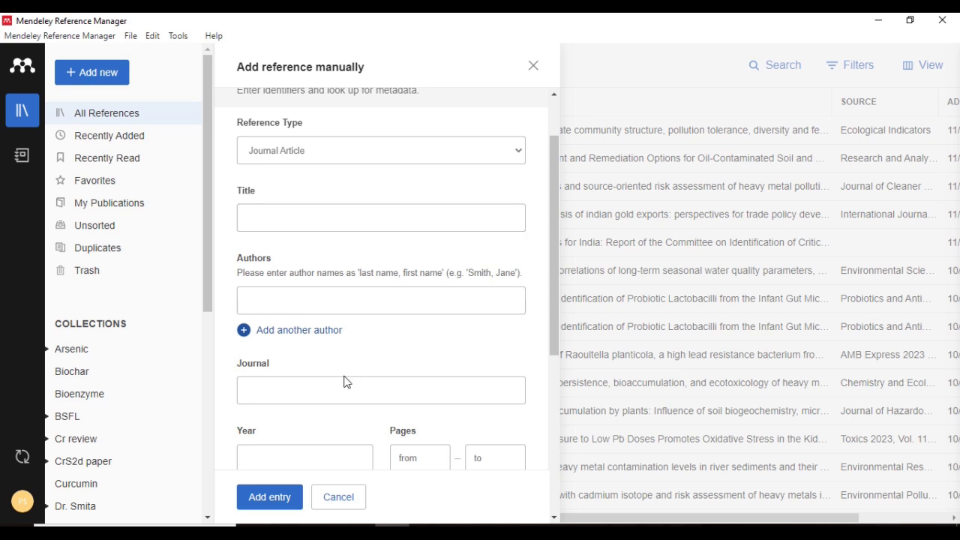
pyautogui.scroll(-5, 345, 381)
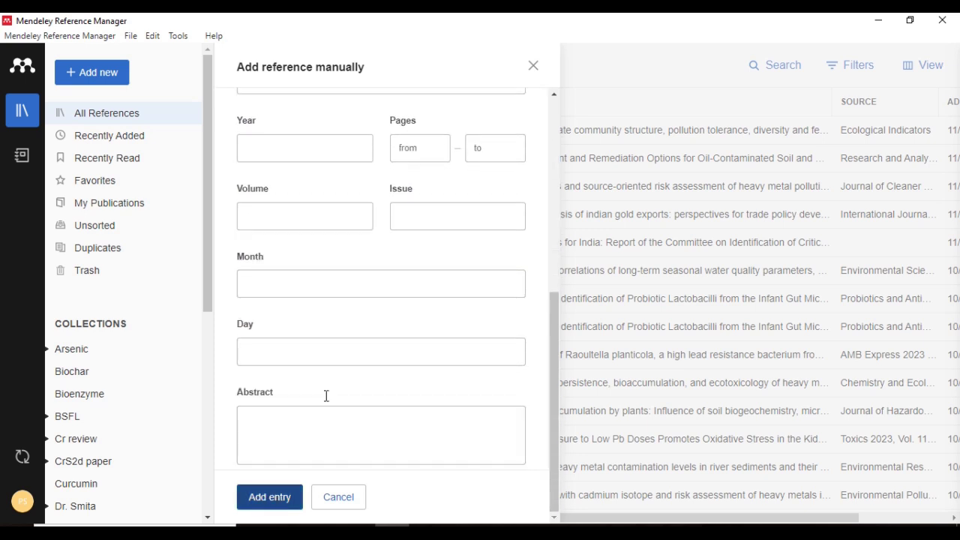
pyautogui.click(534, 68)
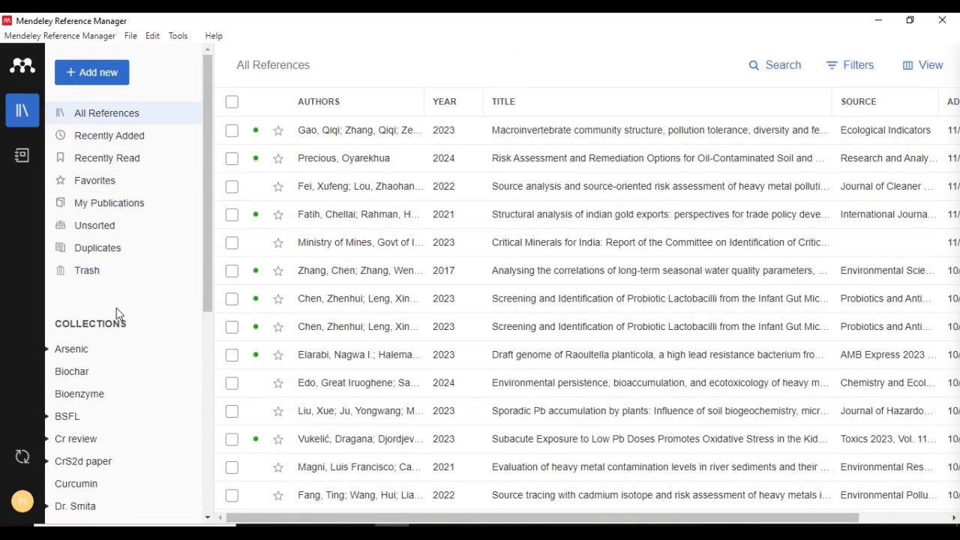
# Create a new collection named ABC
pyautogui.scroll(-5, 116, 314)
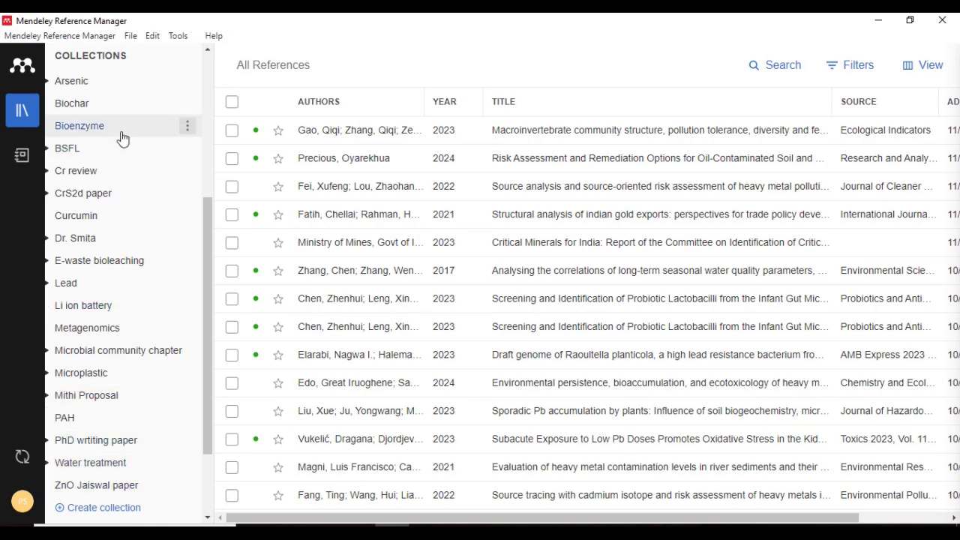
pyautogui.moveTo(204, 221)
pyautogui.mouseDown()
pyautogui.moveTo(207, 283)
pyautogui.moveTo(214, 236)
pyautogui.mouseUp()
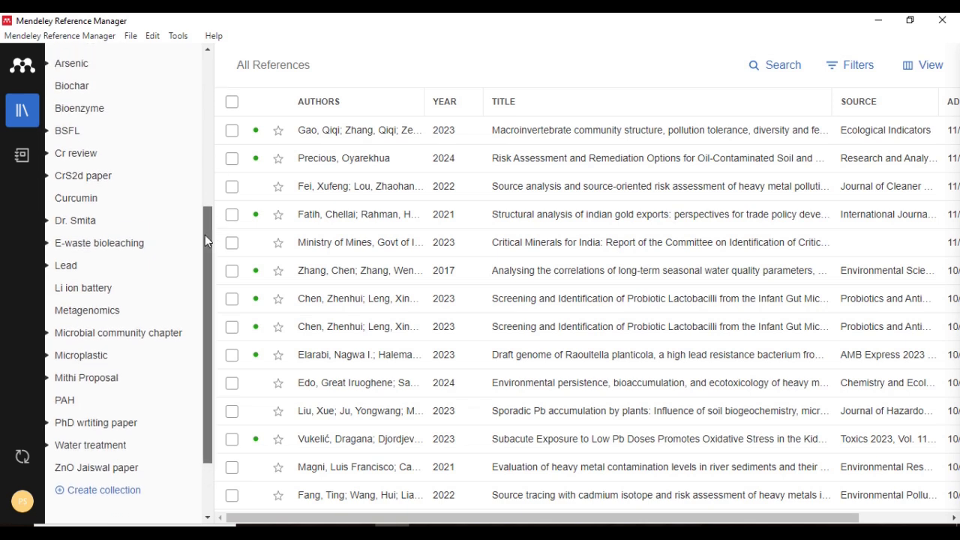
pyautogui.moveTo(206, 235); pyautogui.dragTo(209, 304)
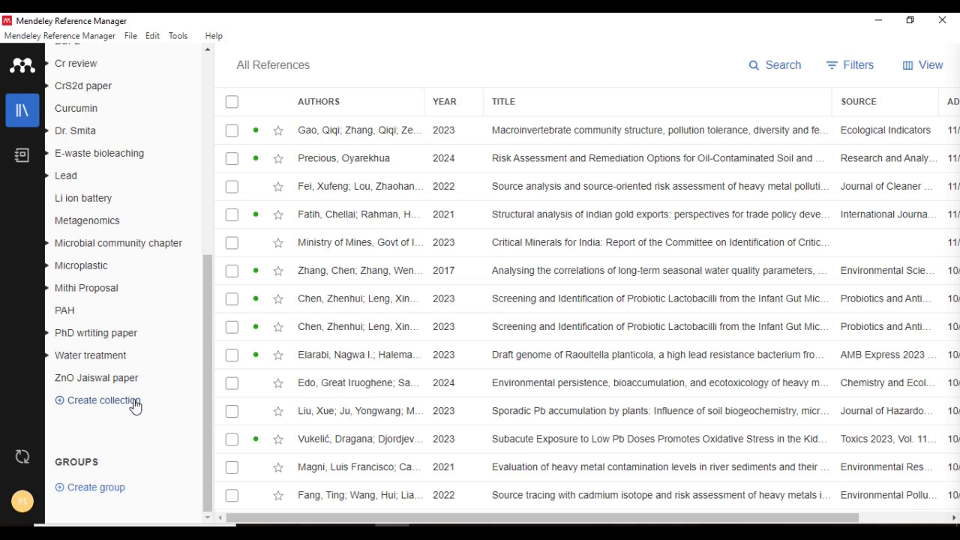
pyautogui.click(88, 405)
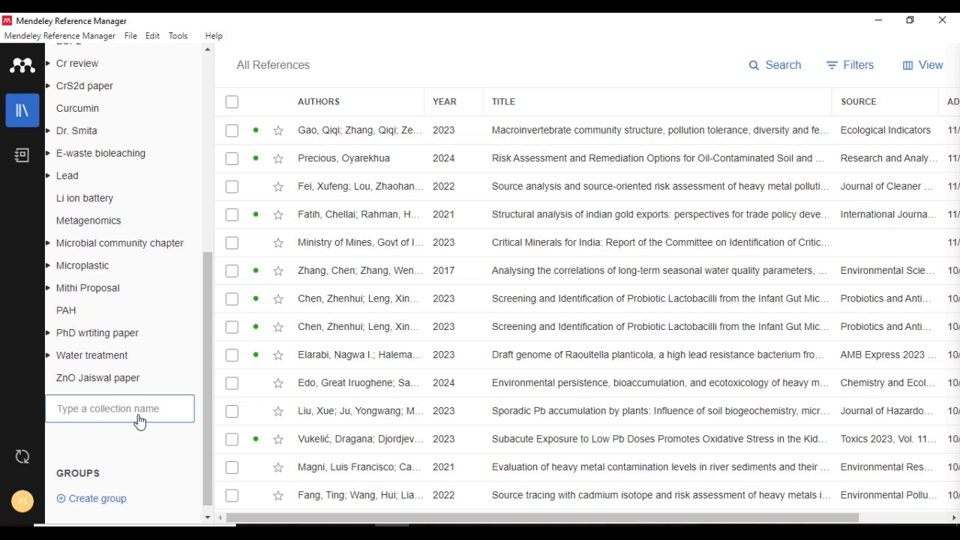
pyautogui.write('ABC')
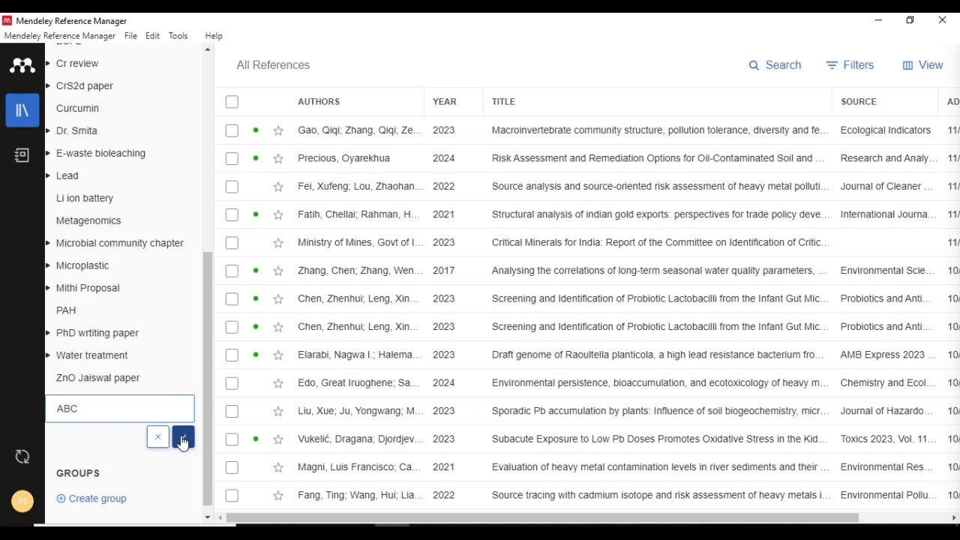
pyautogui.click(183, 443)
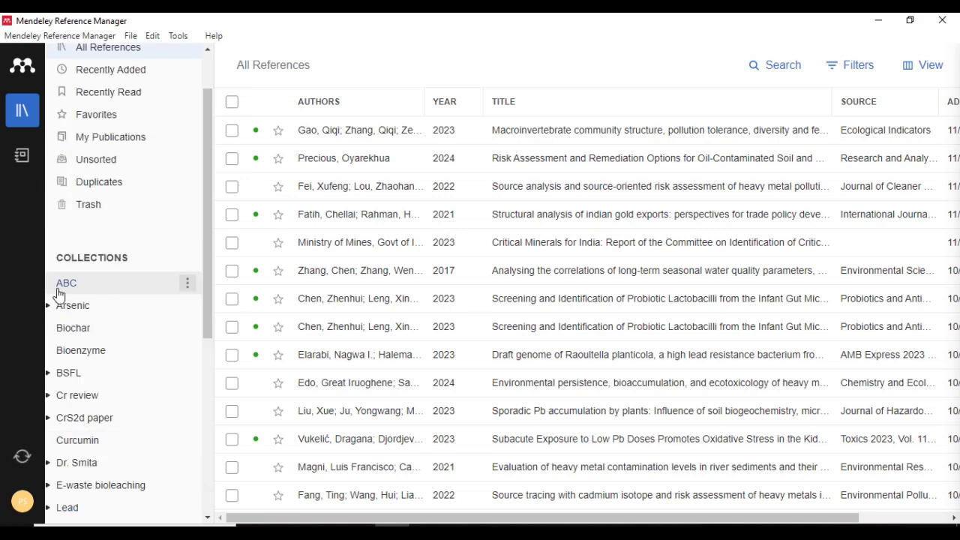
# Create a sub-collection named 123 inside the ABC collection, and open ABC
pyautogui.click(188, 285)
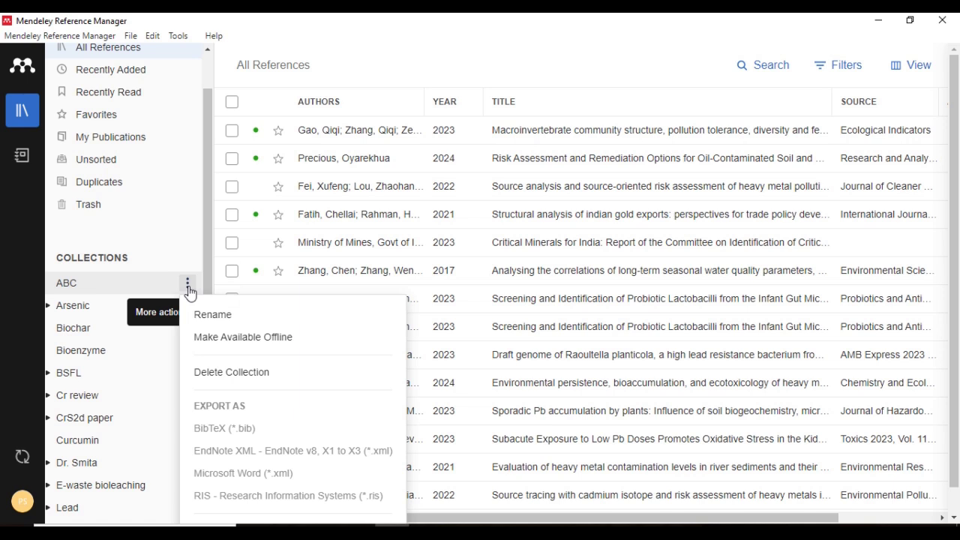
pyautogui.scroll(-3, 150, 338)
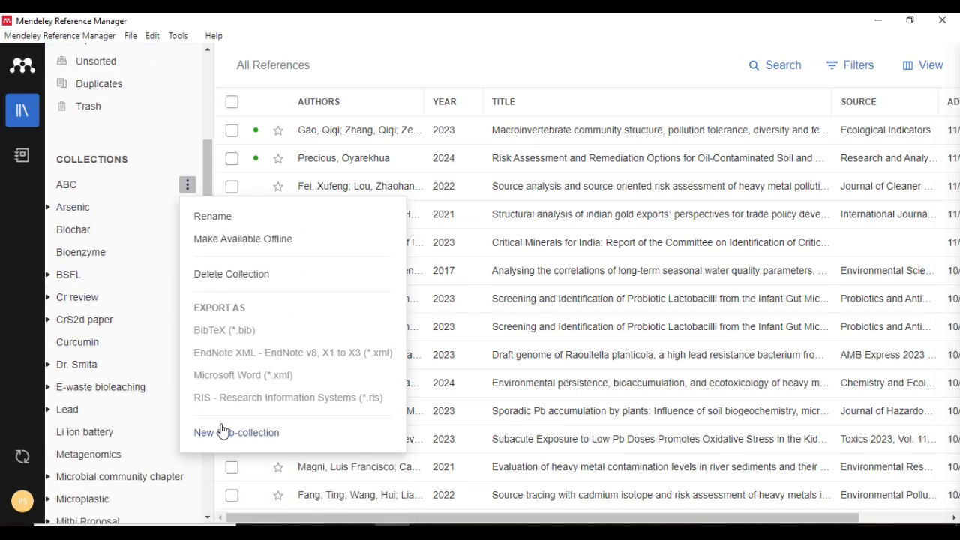
pyautogui.rightClick(157, 192)
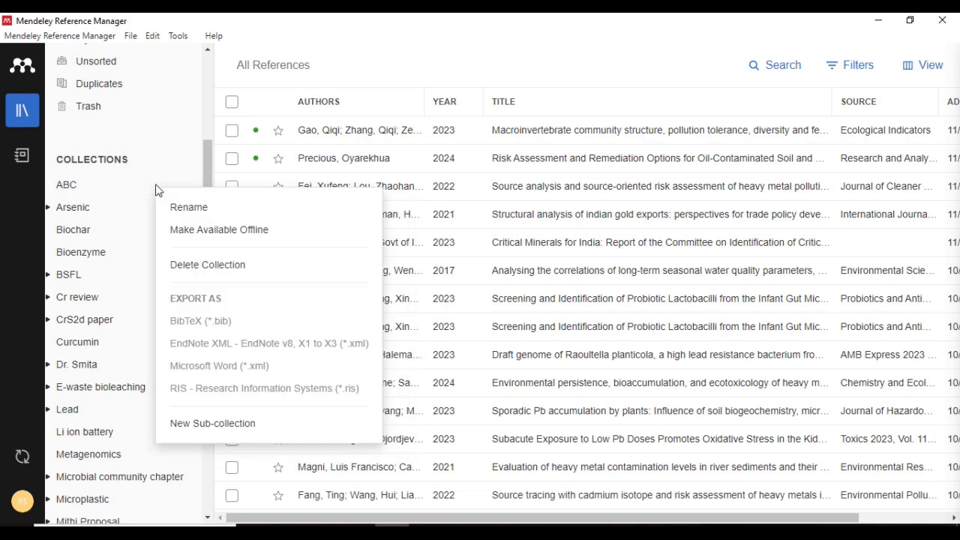
pyautogui.click(199, 430)
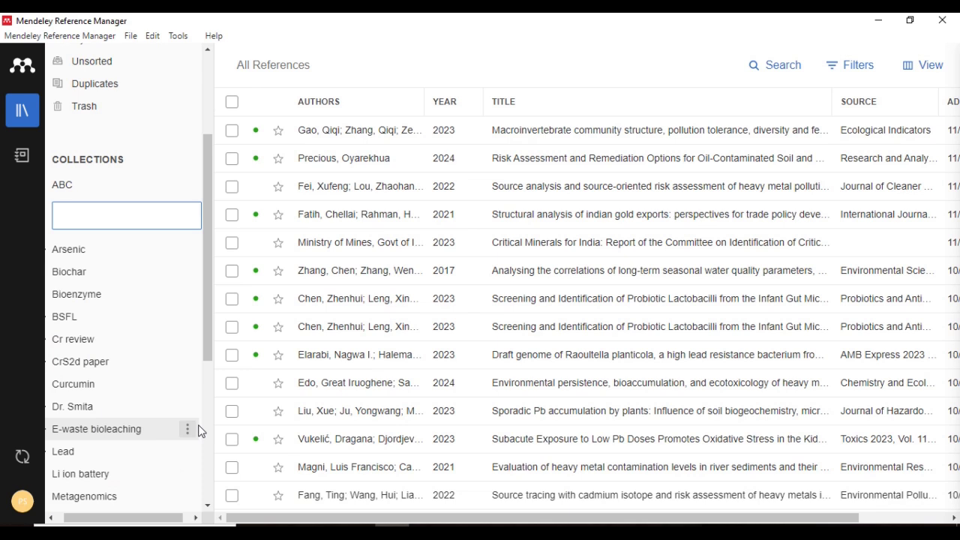
pyautogui.write('I')
pyautogui.write('23')
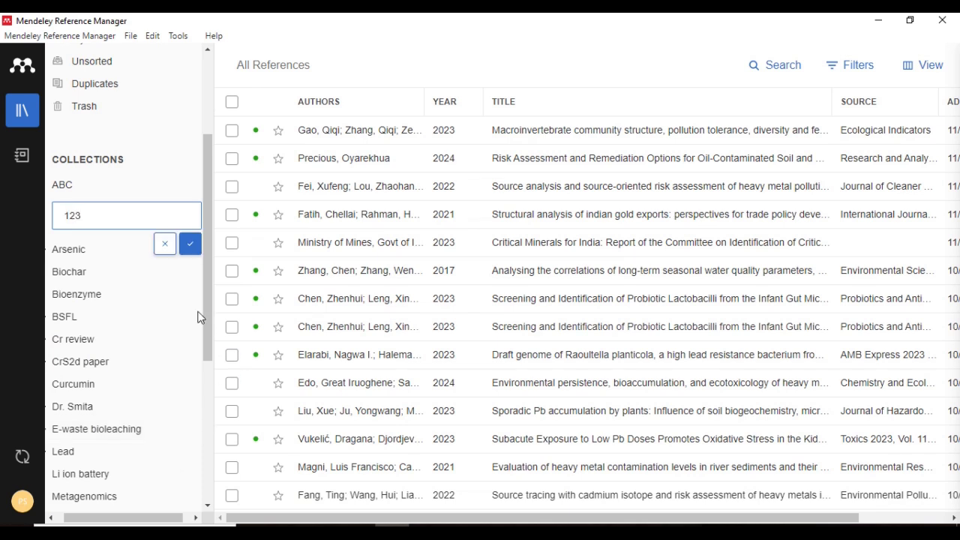
pyautogui.click(190, 243)
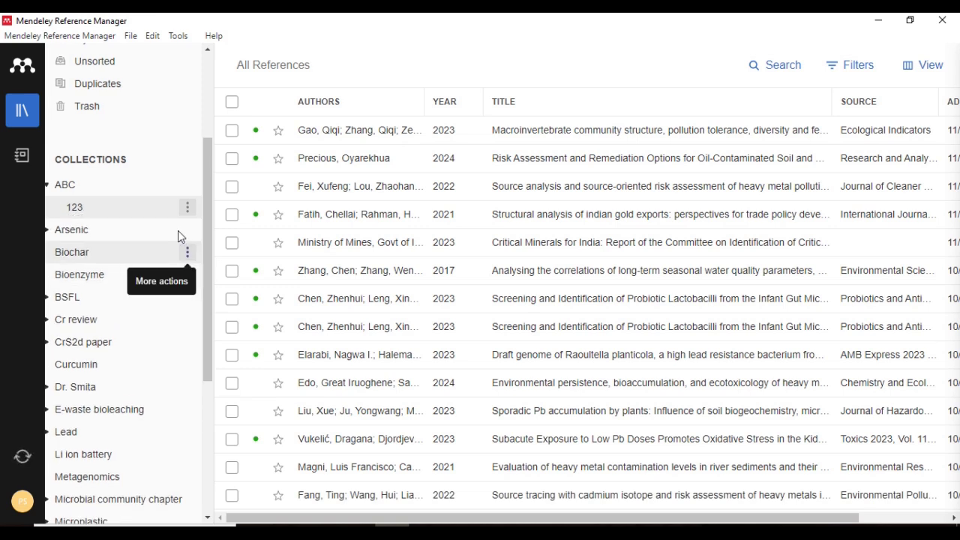
pyautogui.click(129, 188)
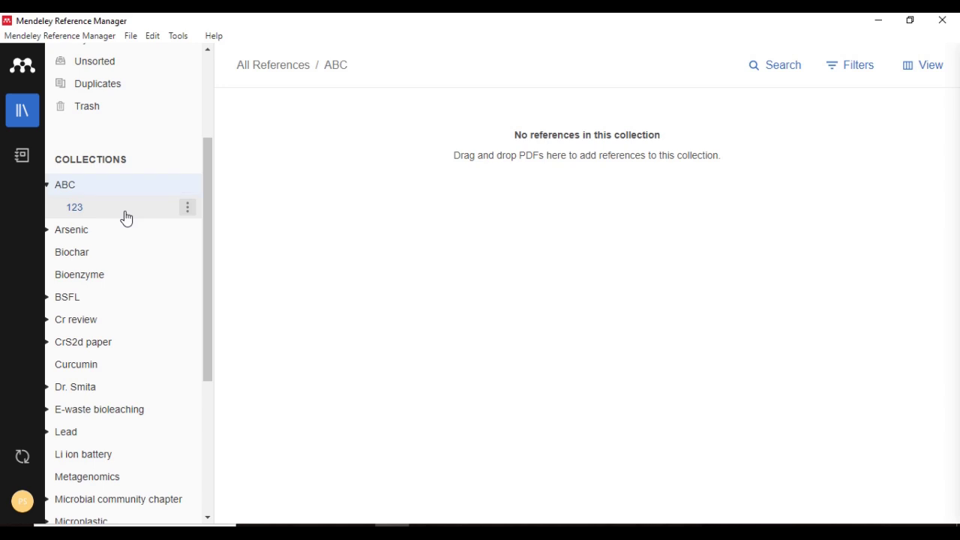
pyautogui.click(125, 214)
pyautogui.click(111, 186)
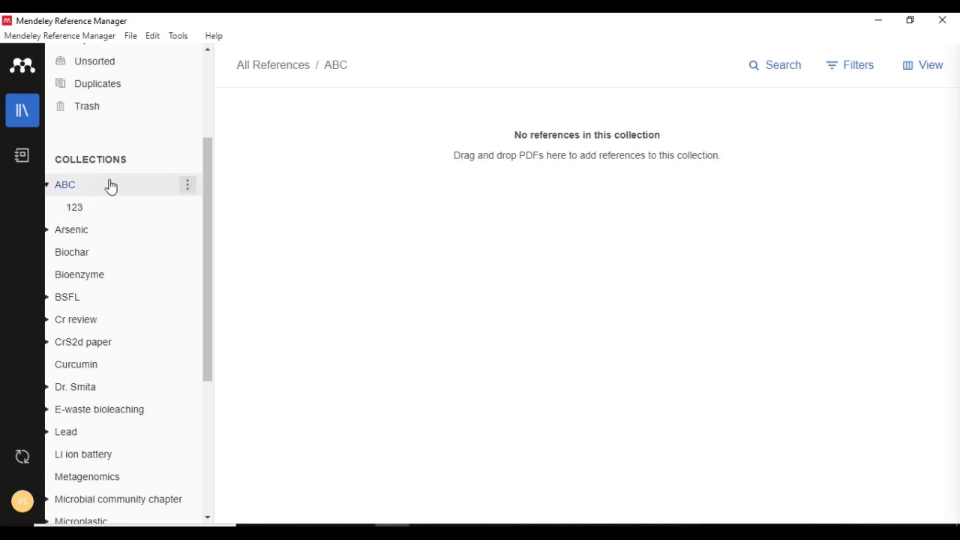
pyautogui.click(97, 209)
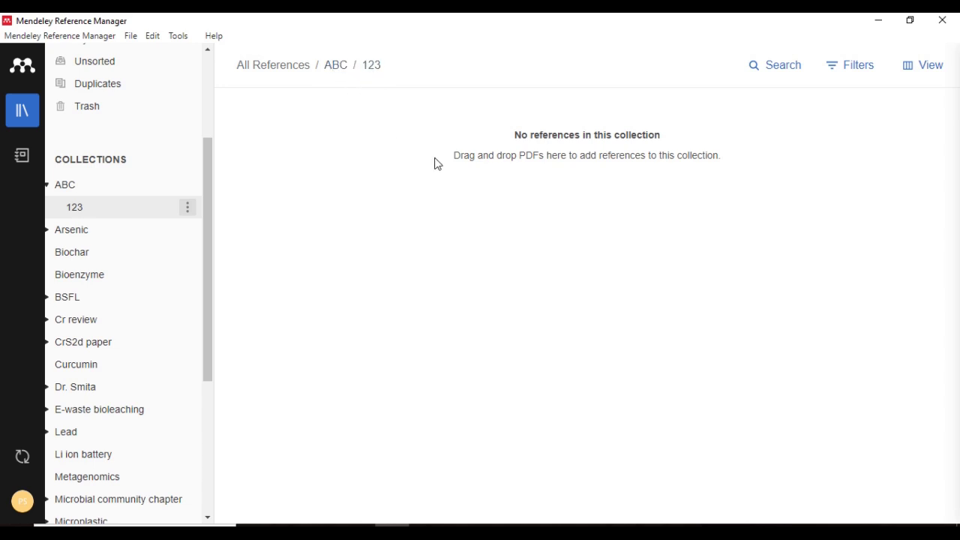
pyautogui.scroll(3, 110, 152)
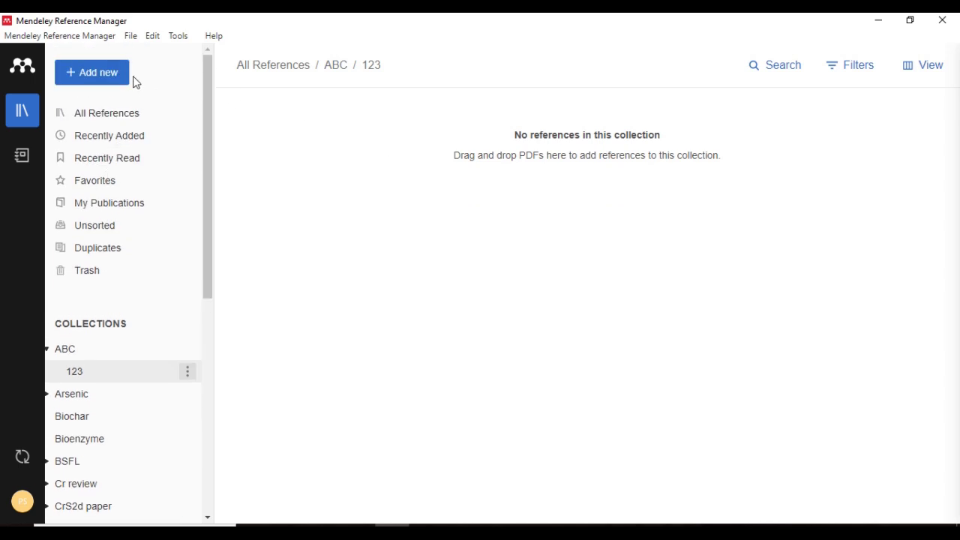
pyautogui.click(87, 78)
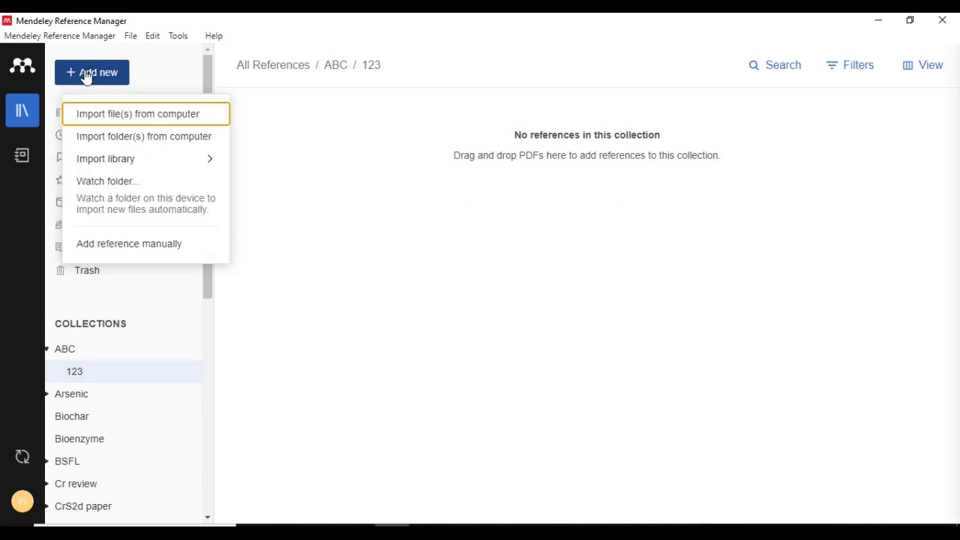
pyautogui.click(102, 114)
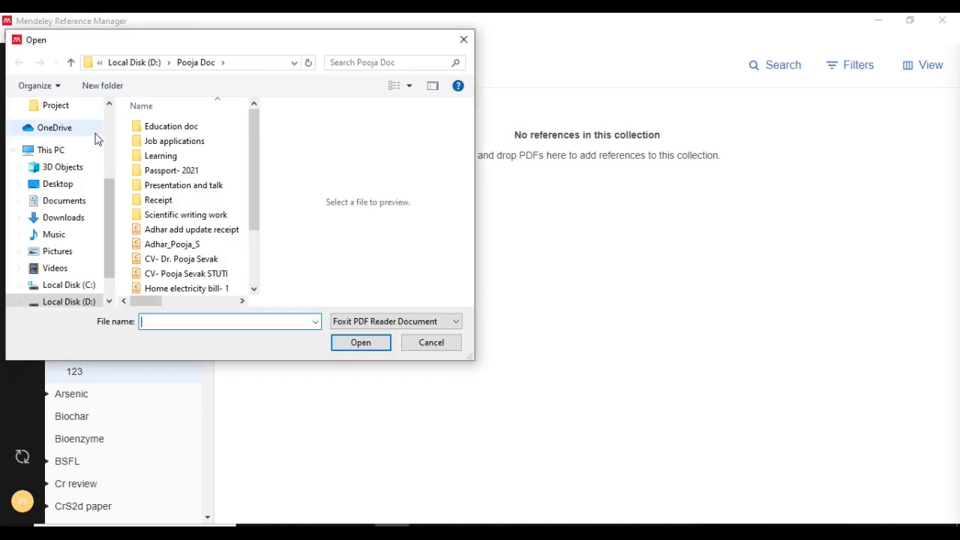
pyautogui.click(77, 186)
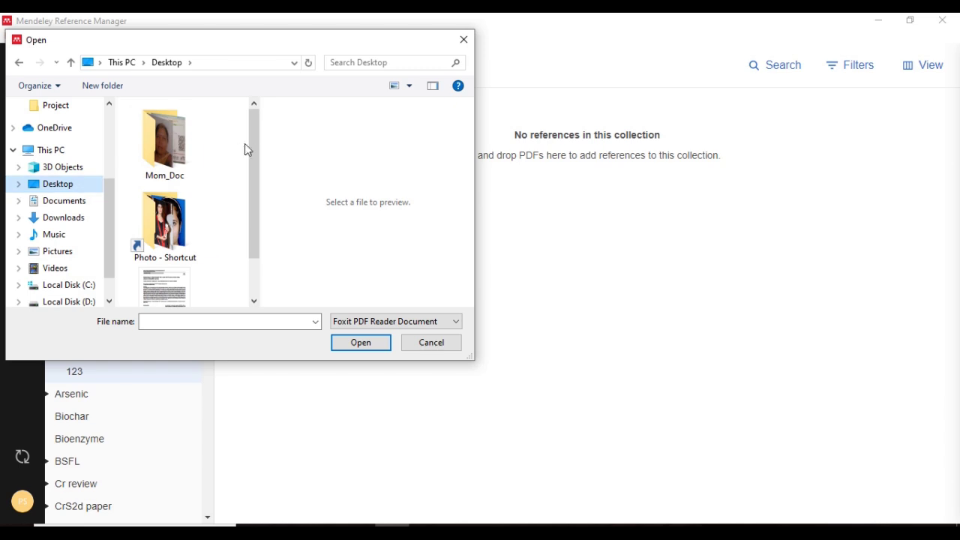
pyautogui.moveTo(257, 126); pyautogui.dragTo(250, 208)
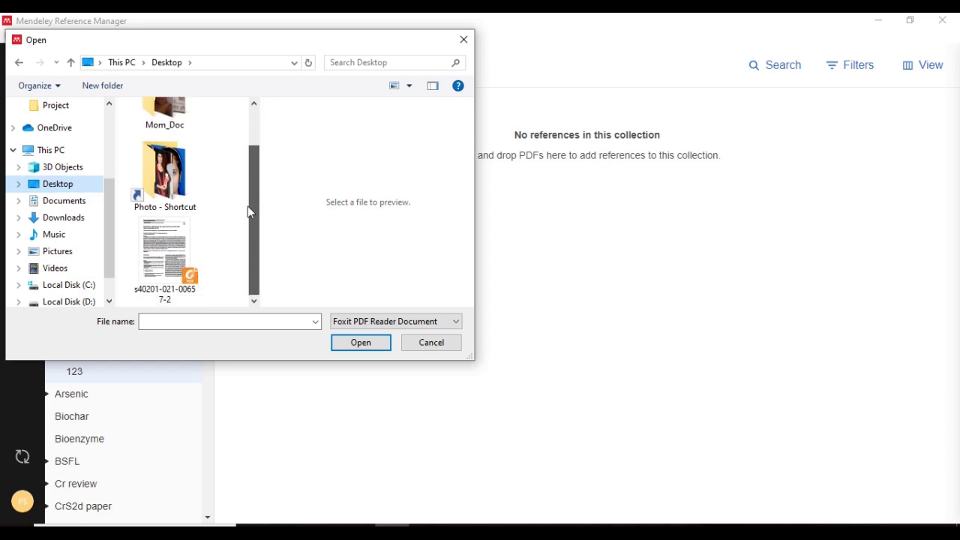
pyautogui.click(169, 262)
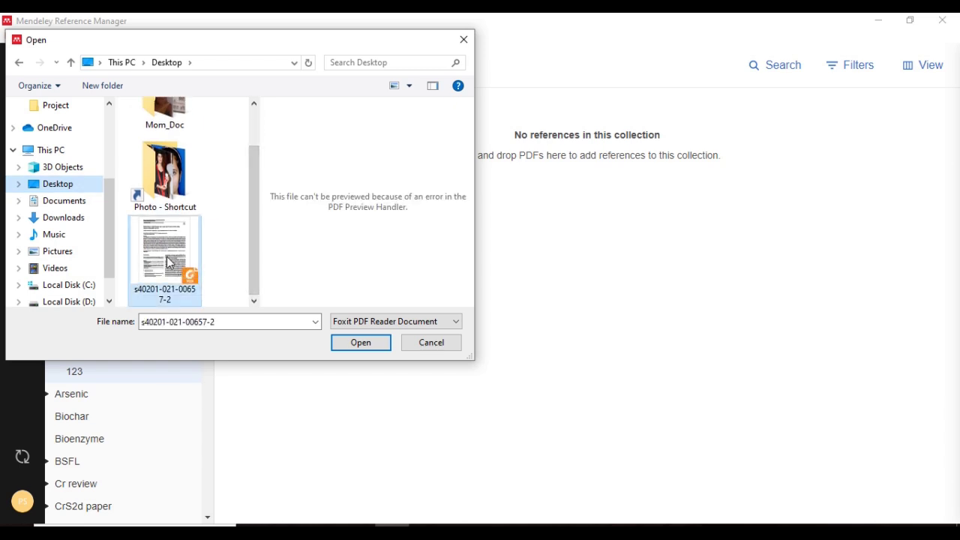
pyautogui.click(369, 340)
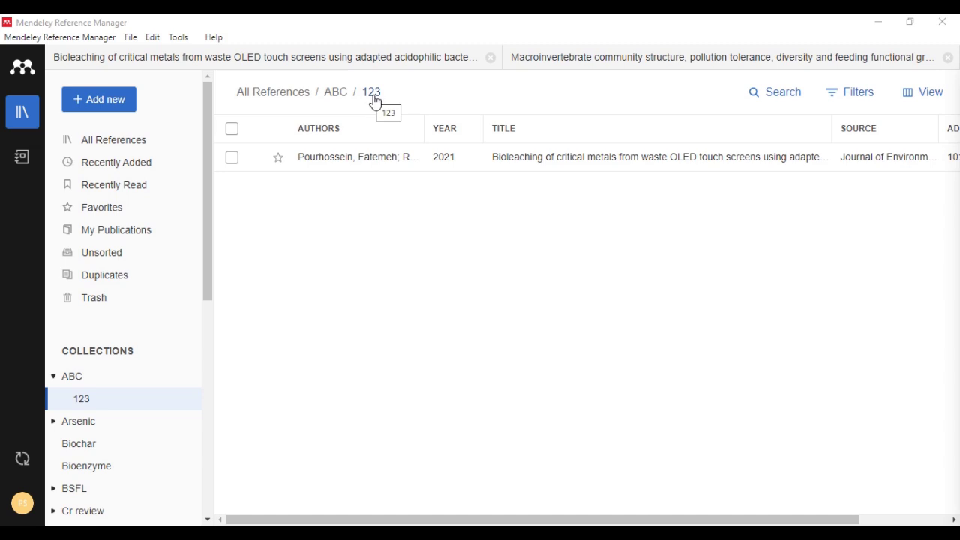
# Open the imported bioleaching article and examine its bibliographic details, including the author, journal, issue and volume fields
pyautogui.doubleClick(377, 169)
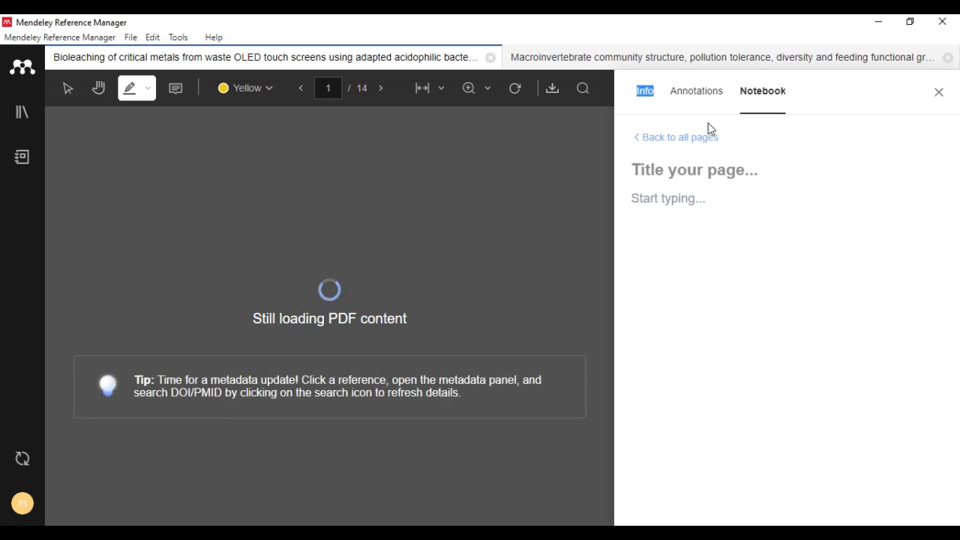
pyautogui.click(687, 129)
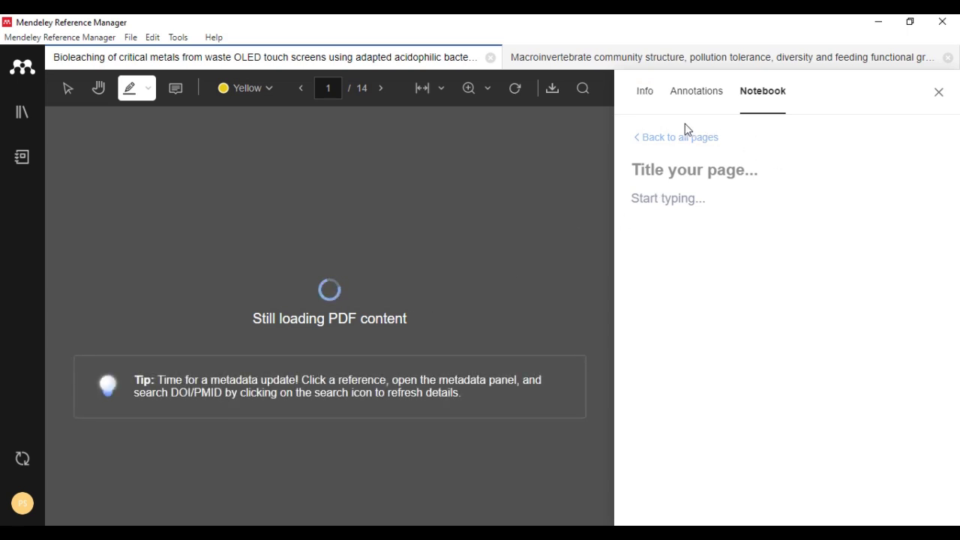
pyautogui.click(650, 96)
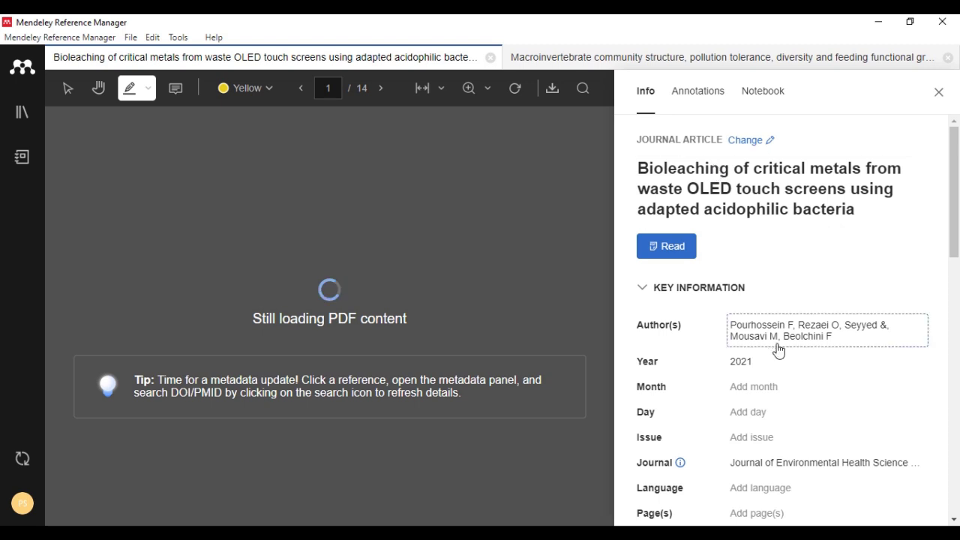
pyautogui.scroll(-2, 778, 347)
pyautogui.scroll(2, 778, 350)
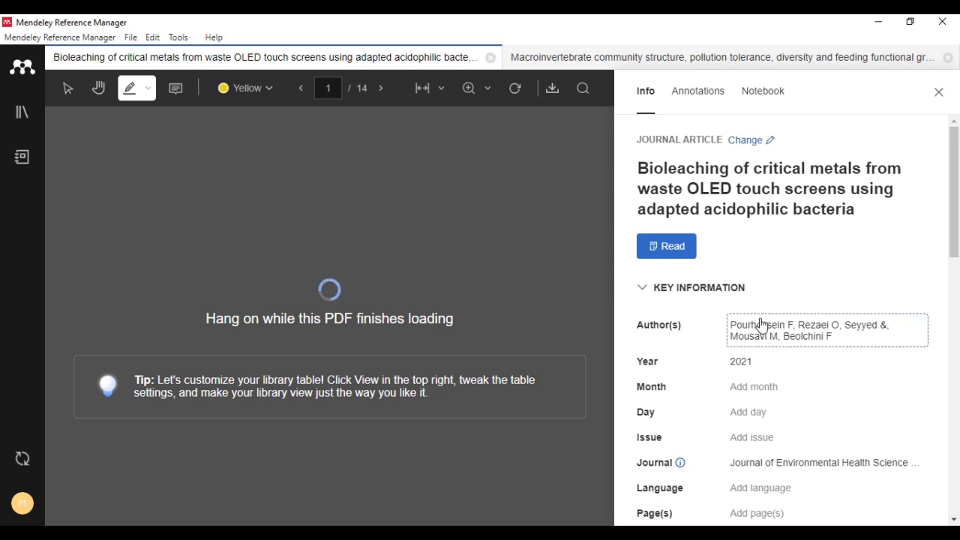
pyautogui.scroll(-2, 761, 325)
pyautogui.scroll(1, 757, 316)
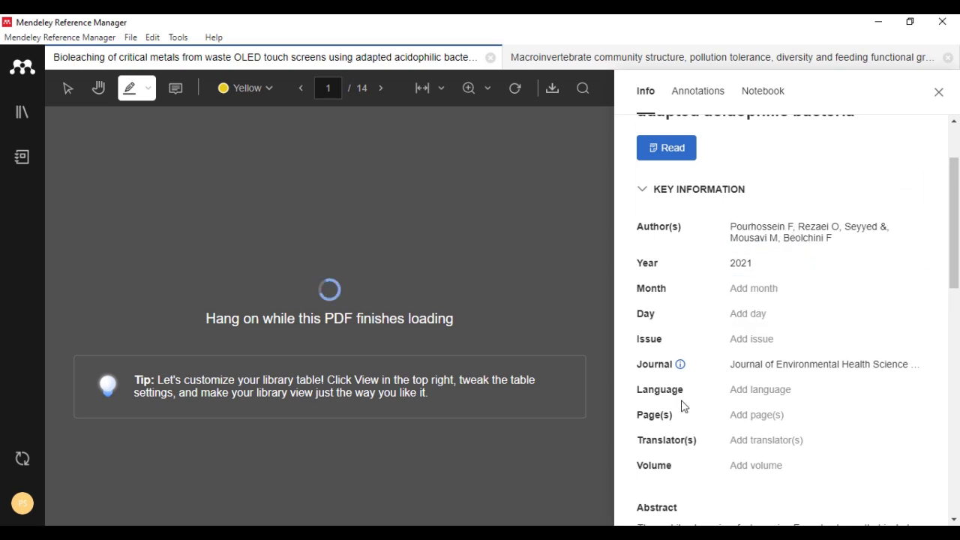
pyautogui.click(747, 335)
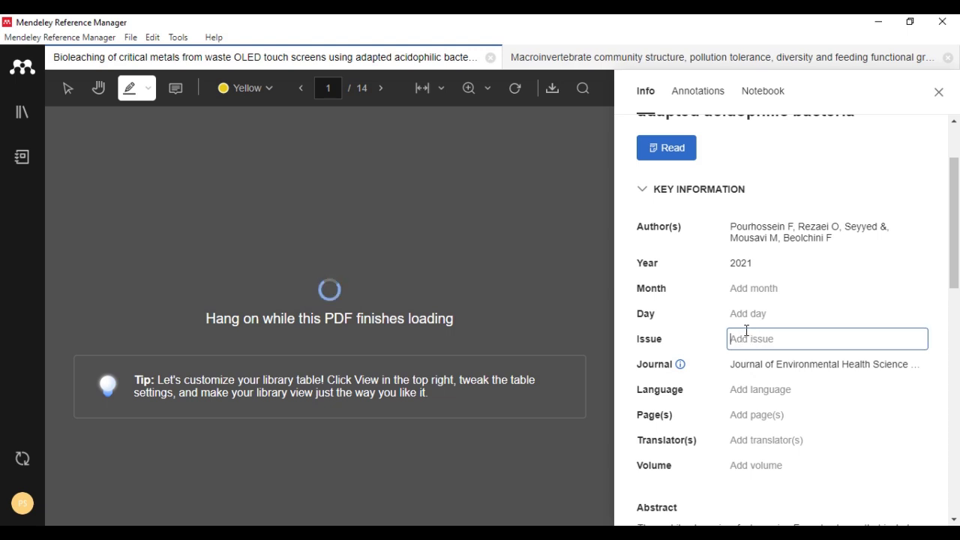
pyautogui.click(763, 464)
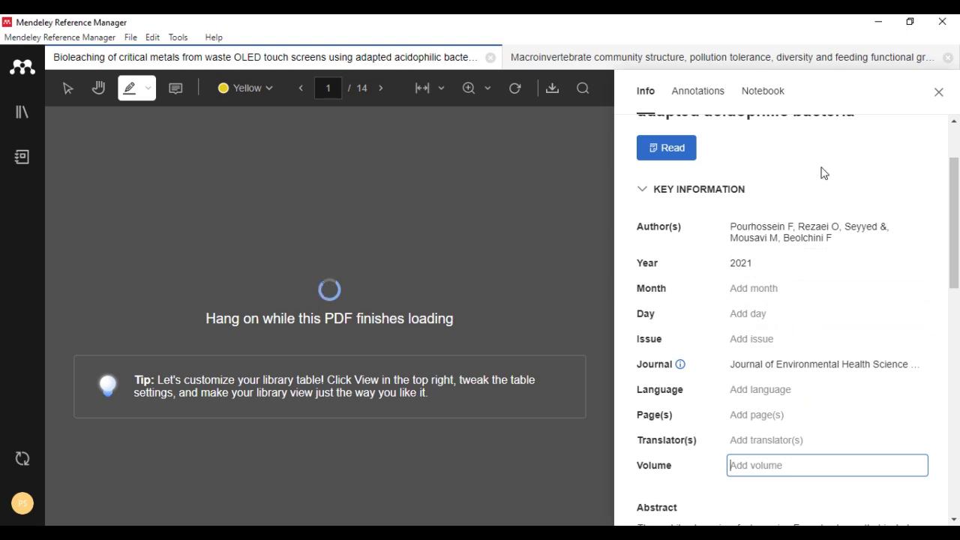
pyautogui.scroll(1, 825, 174)
pyautogui.scroll(1, 826, 177)
# Review the article's annotations, the highlight and comment tools, and its notebook page
pyautogui.click(707, 98)
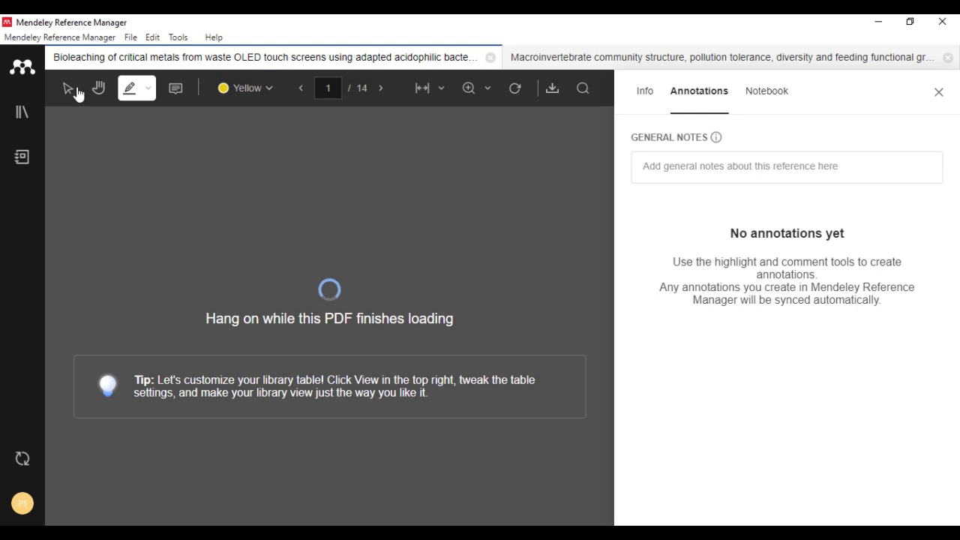
pyautogui.click(147, 91)
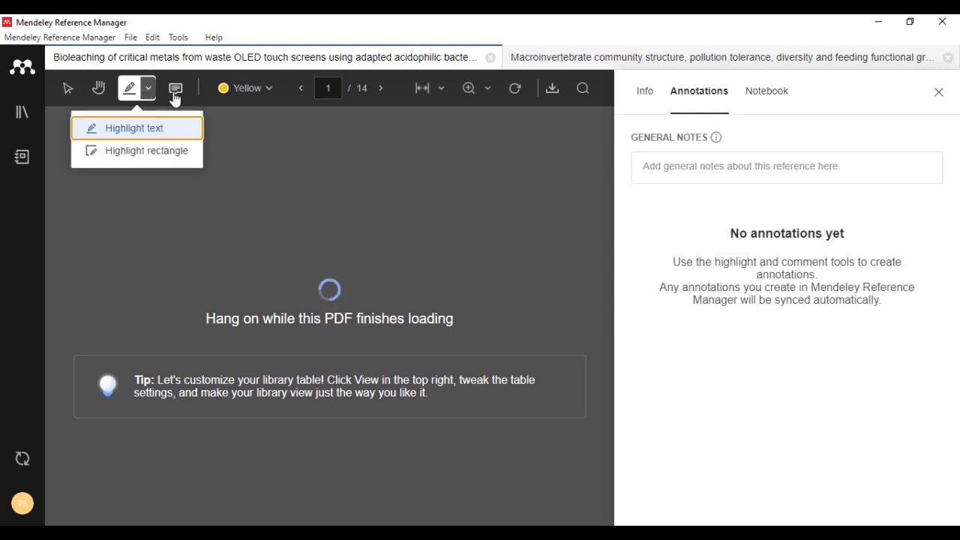
pyautogui.click(176, 92)
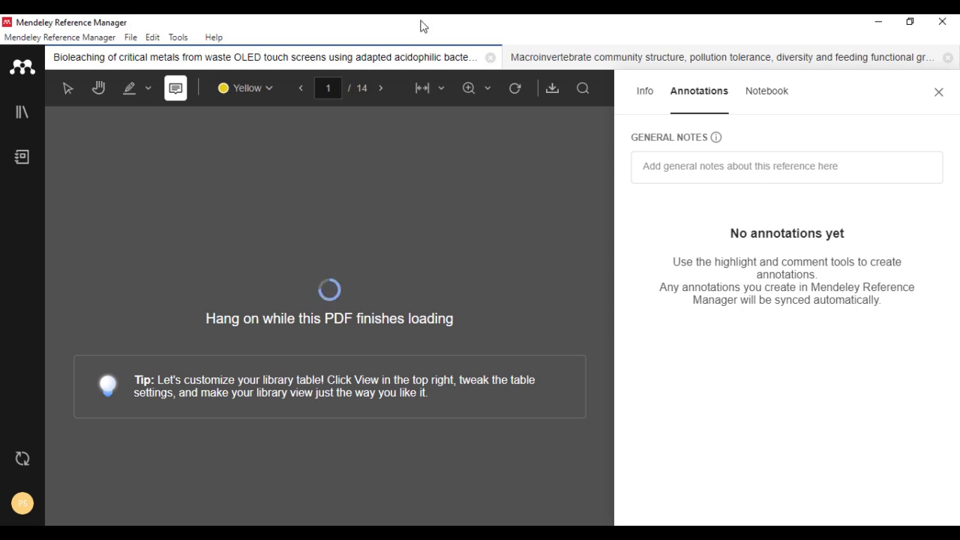
pyautogui.click(761, 93)
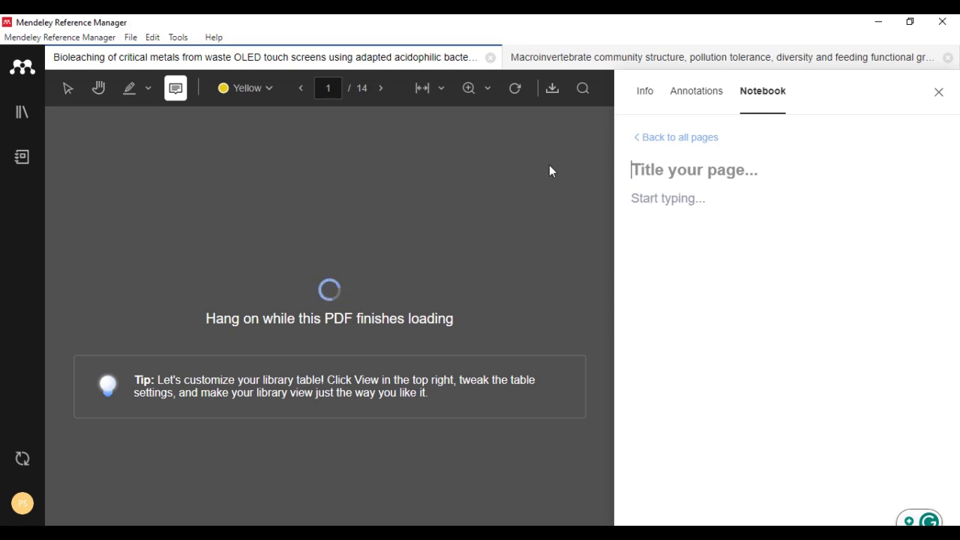
# Highlight the abstract text from "considerable amount of critical metals" to "bioleaching was" in yellow, and view the other highlight colours
pyautogui.click(575, 64)
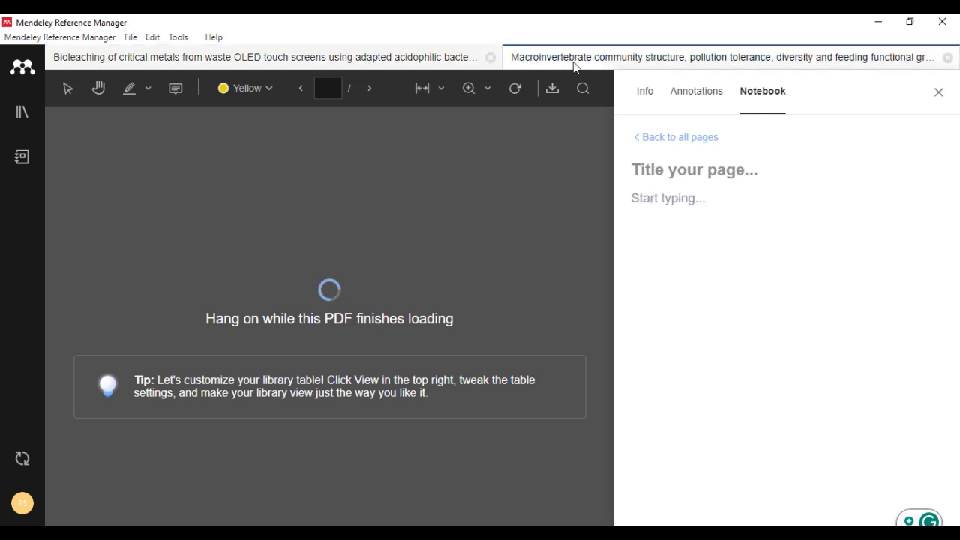
pyautogui.click(368, 60)
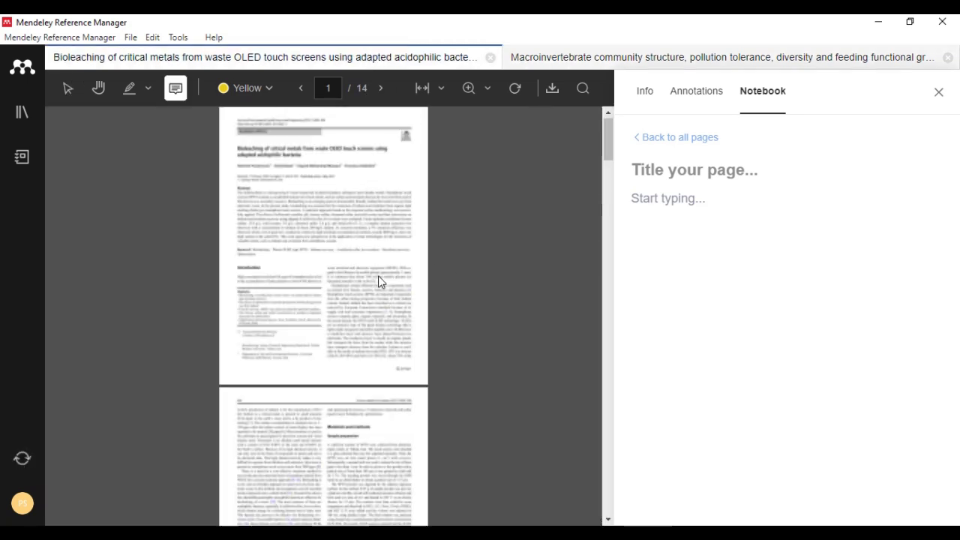
pyautogui.scroll(1, 380, 278)
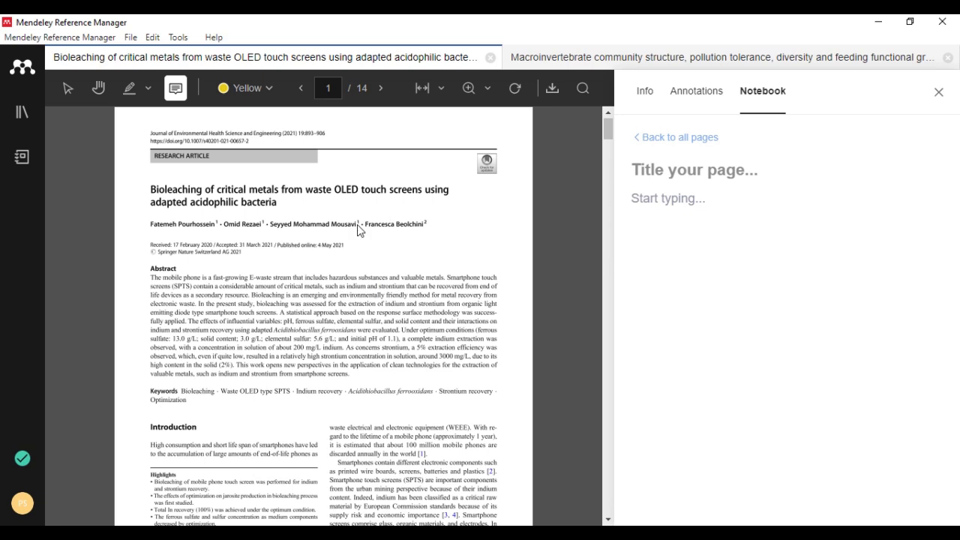
pyautogui.moveTo(224, 277); pyautogui.dragTo(318, 304)
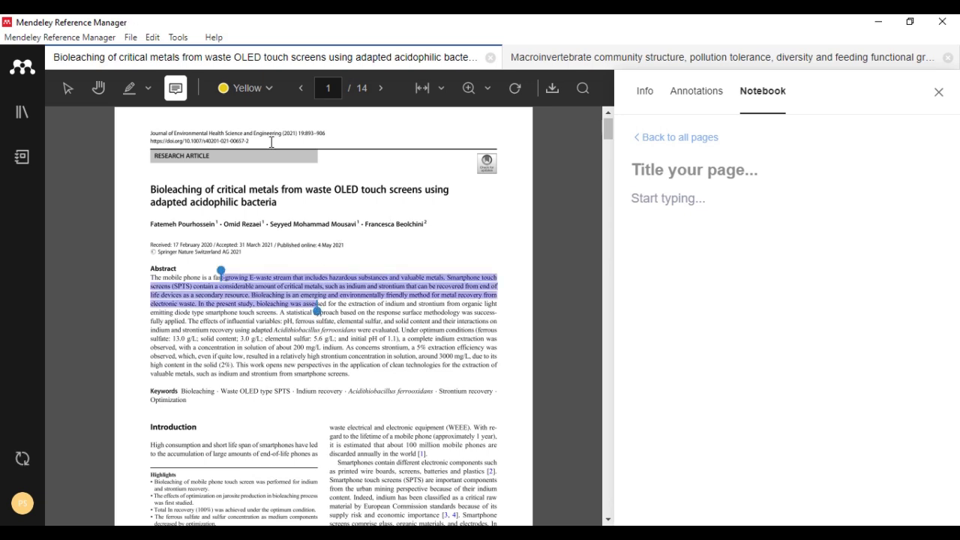
pyautogui.click(148, 88)
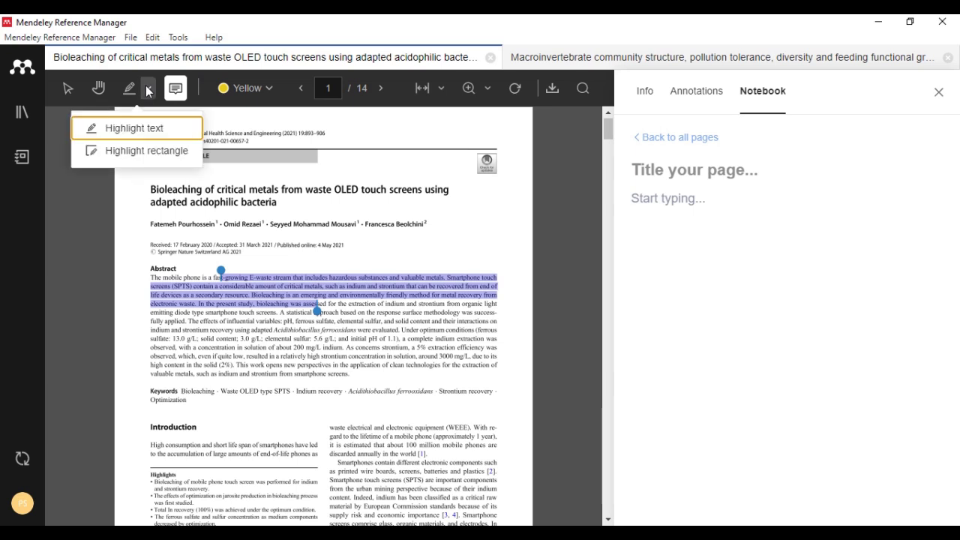
pyautogui.click(139, 129)
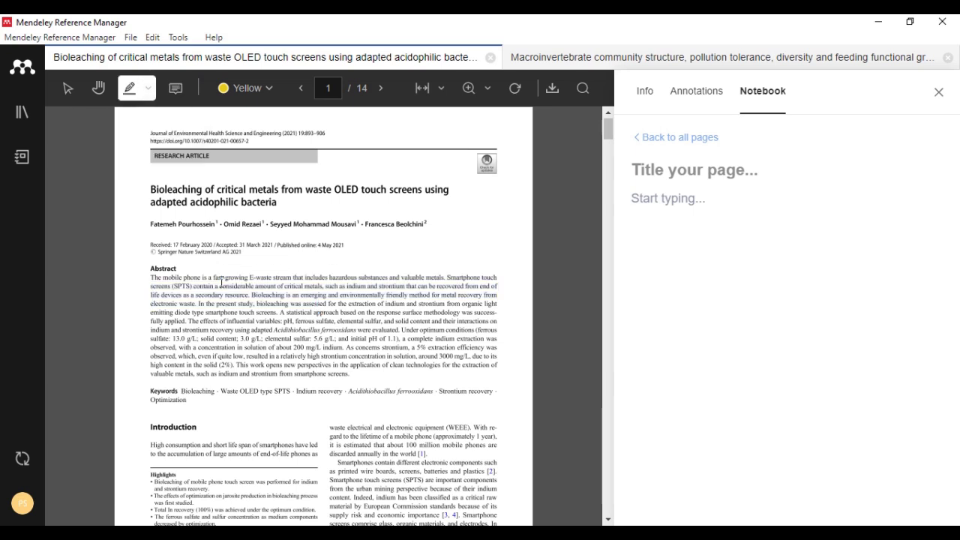
pyautogui.moveTo(219, 286); pyautogui.dragTo(313, 303)
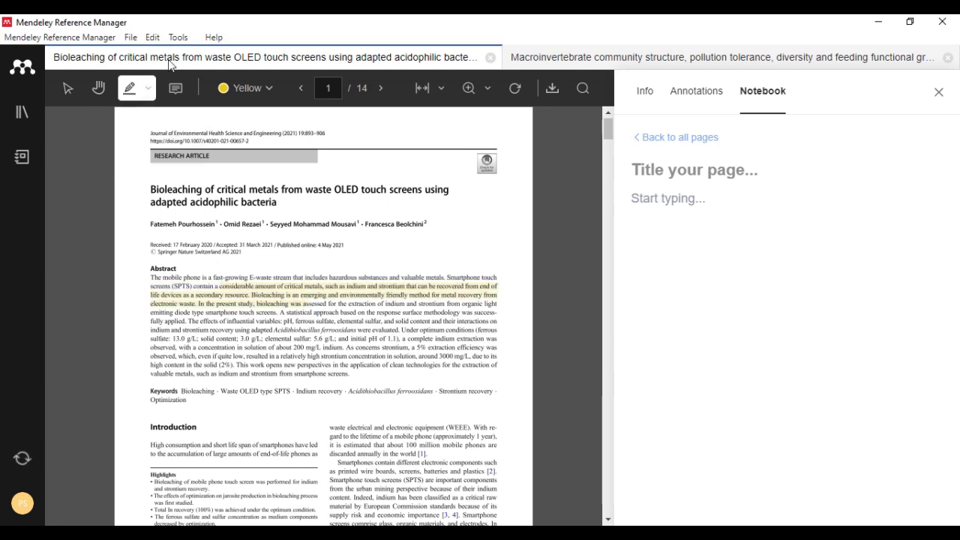
pyautogui.click(264, 89)
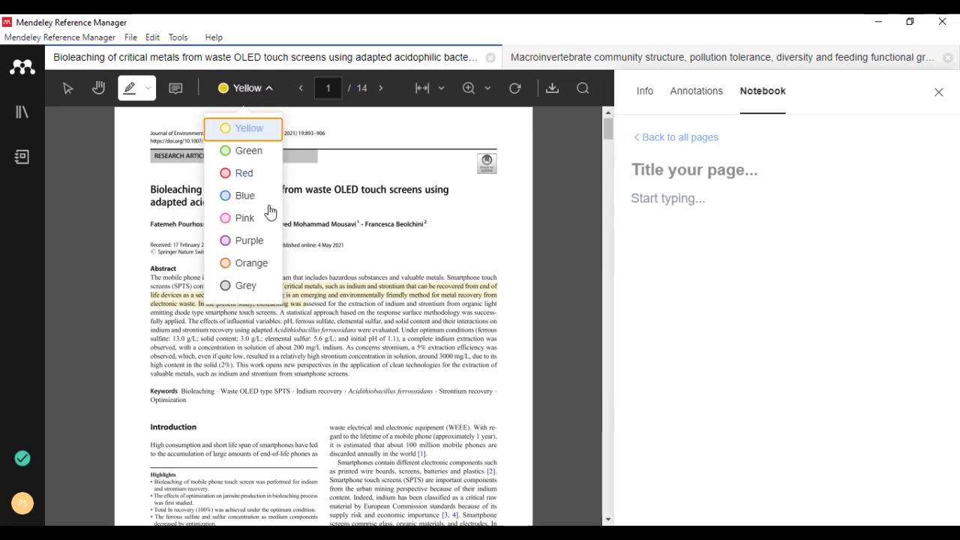
pyautogui.click(585, 221)
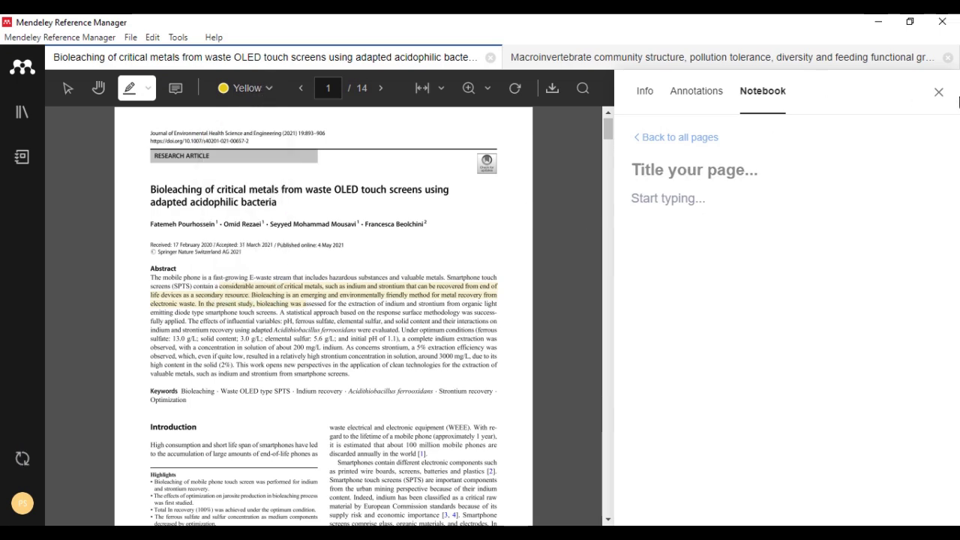
# Close the article's notebook pane and return to the 123 sub-collection in the library
pyautogui.click(945, 100)
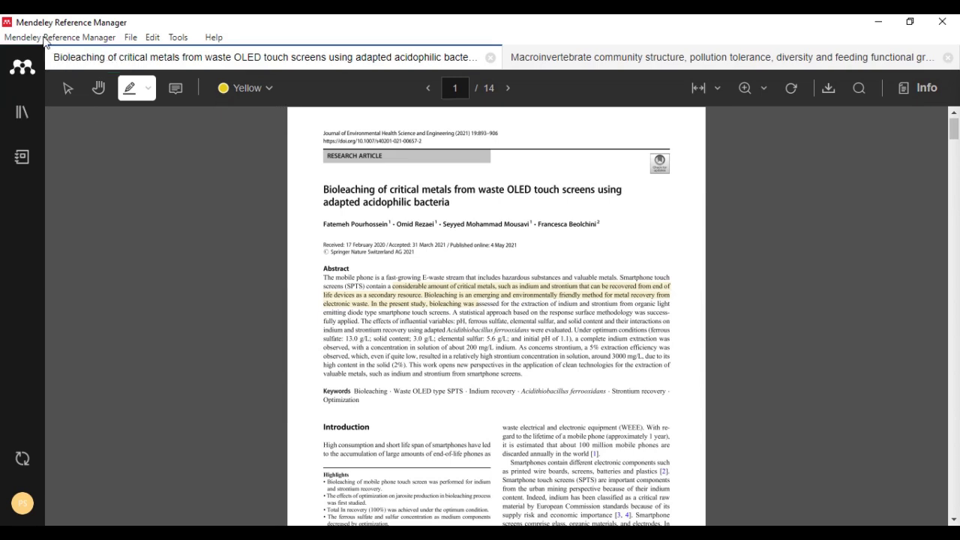
pyautogui.click(49, 38)
pyautogui.click(20, 111)
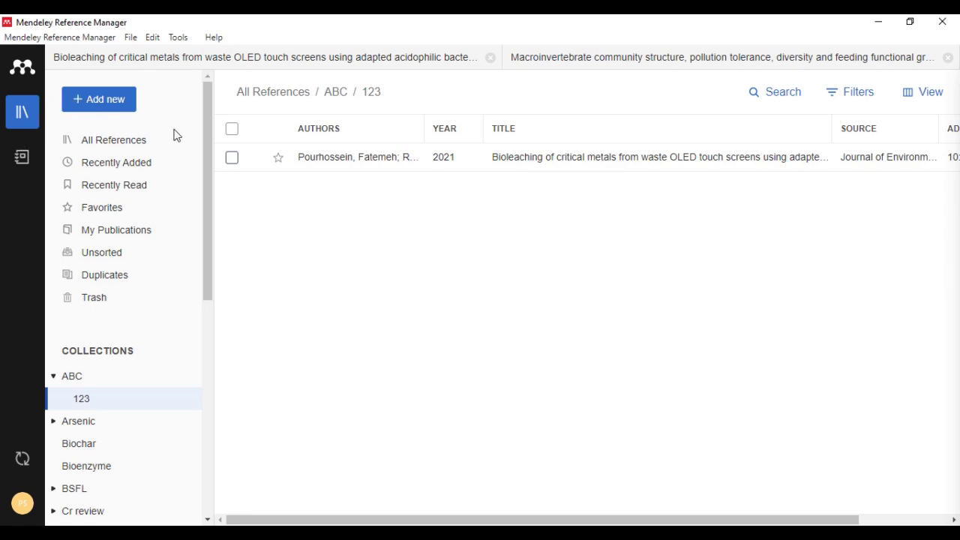
# Review the formatted citation styles in the preferences without choosing another one, and view the account options
pyautogui.click(131, 39)
pyautogui.click(150, 81)
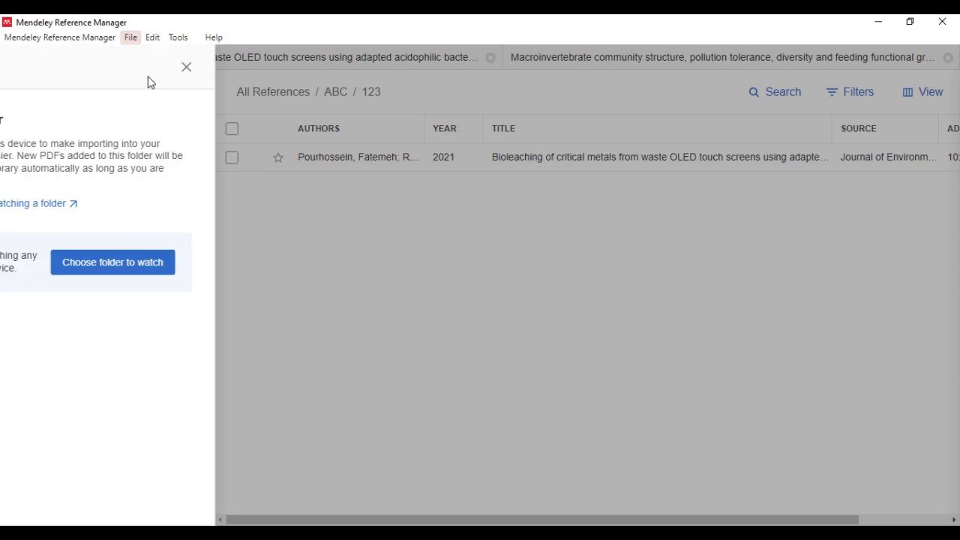
pyautogui.click(113, 156)
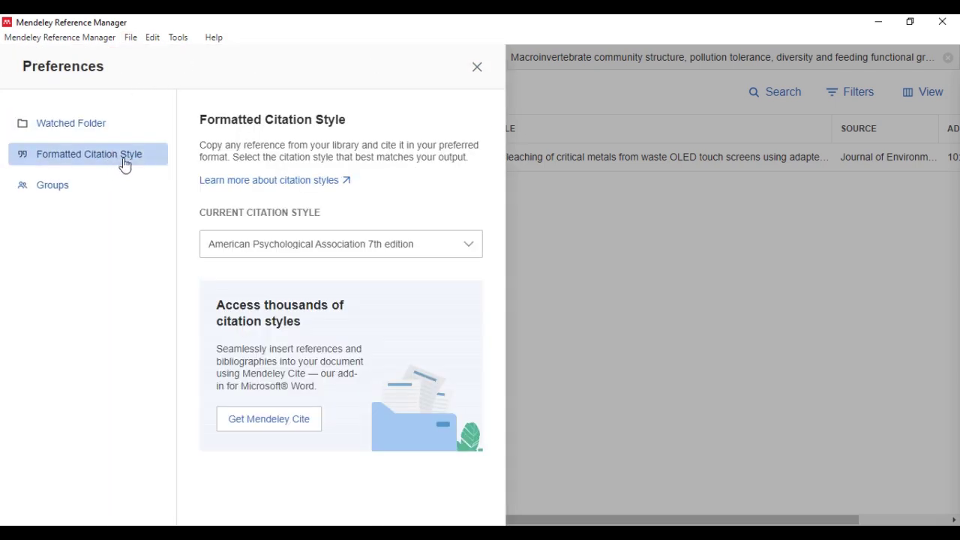
pyautogui.click(405, 250)
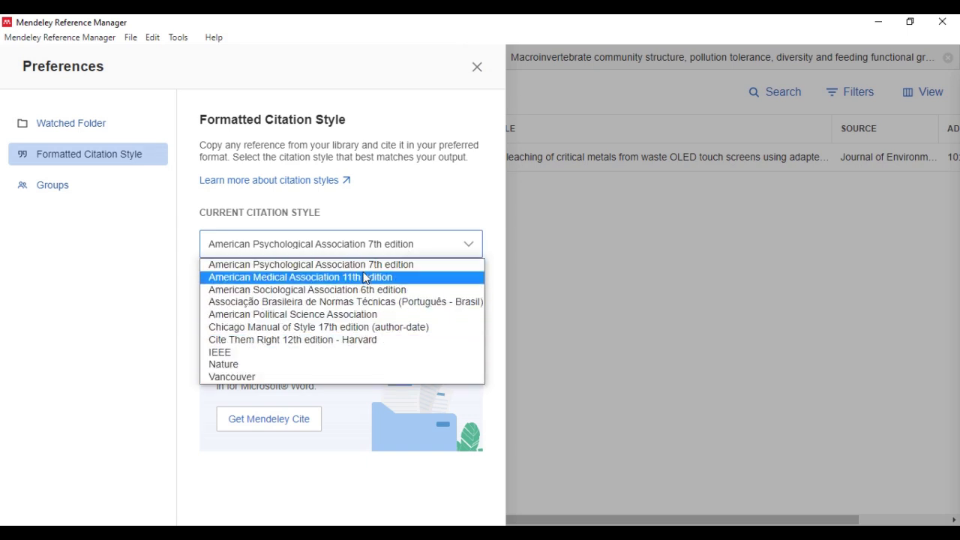
pyautogui.click(336, 486)
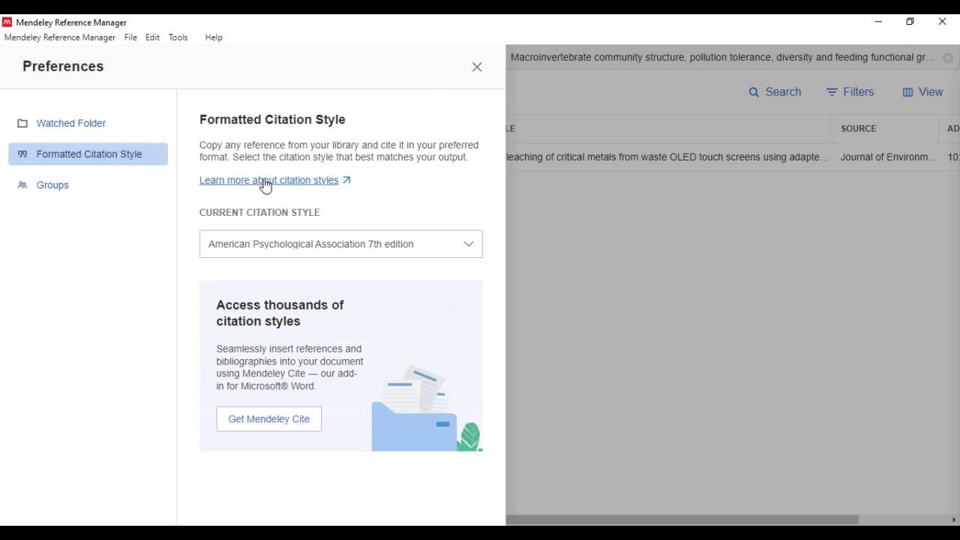
pyautogui.click(479, 69)
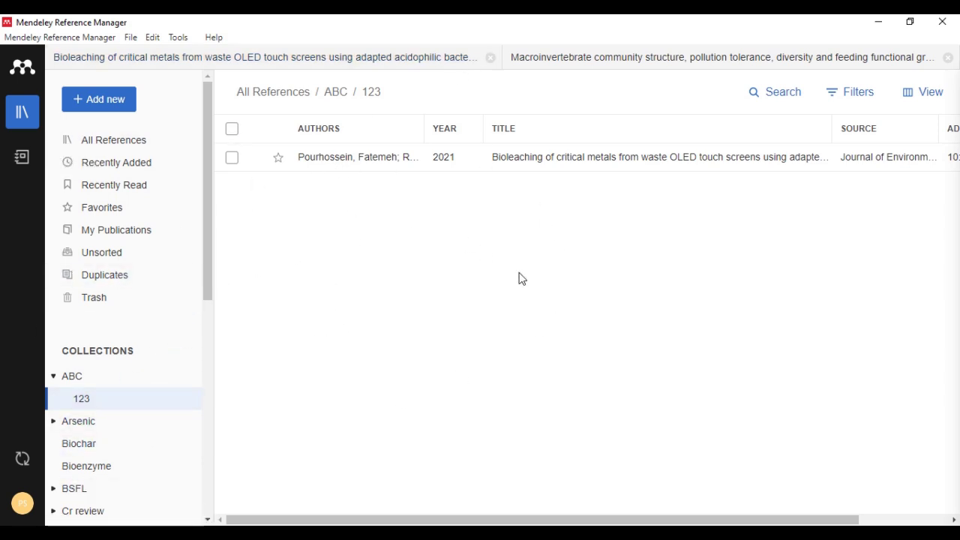
pyautogui.click(22, 513)
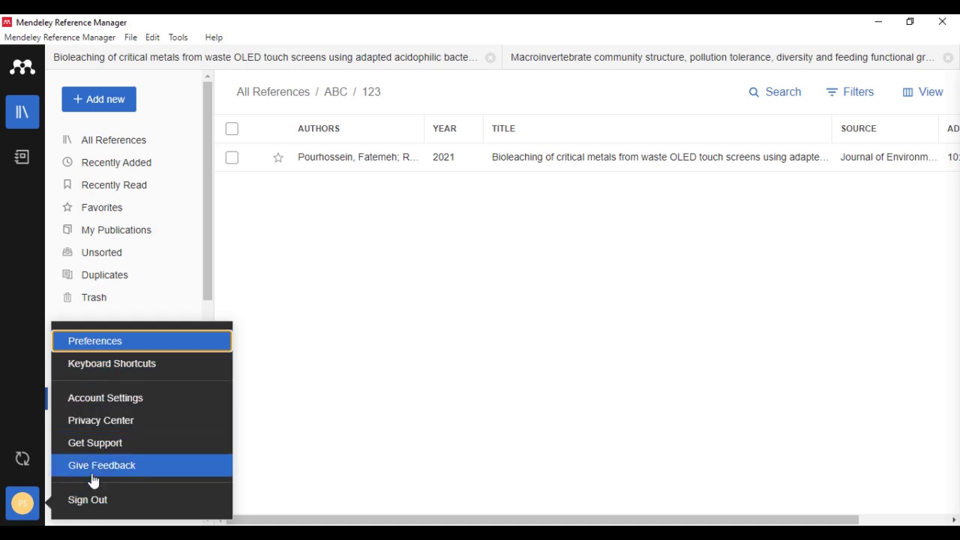
pyautogui.click(368, 417)
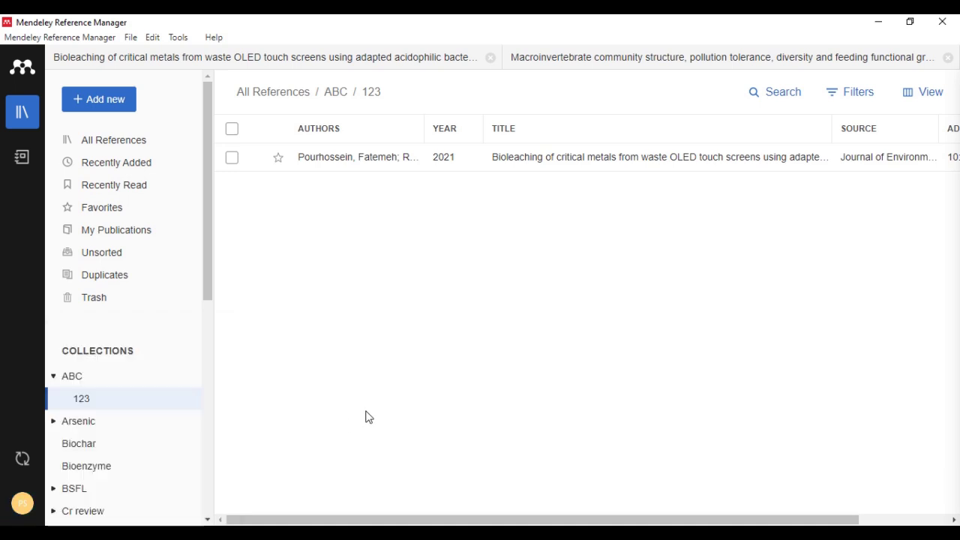